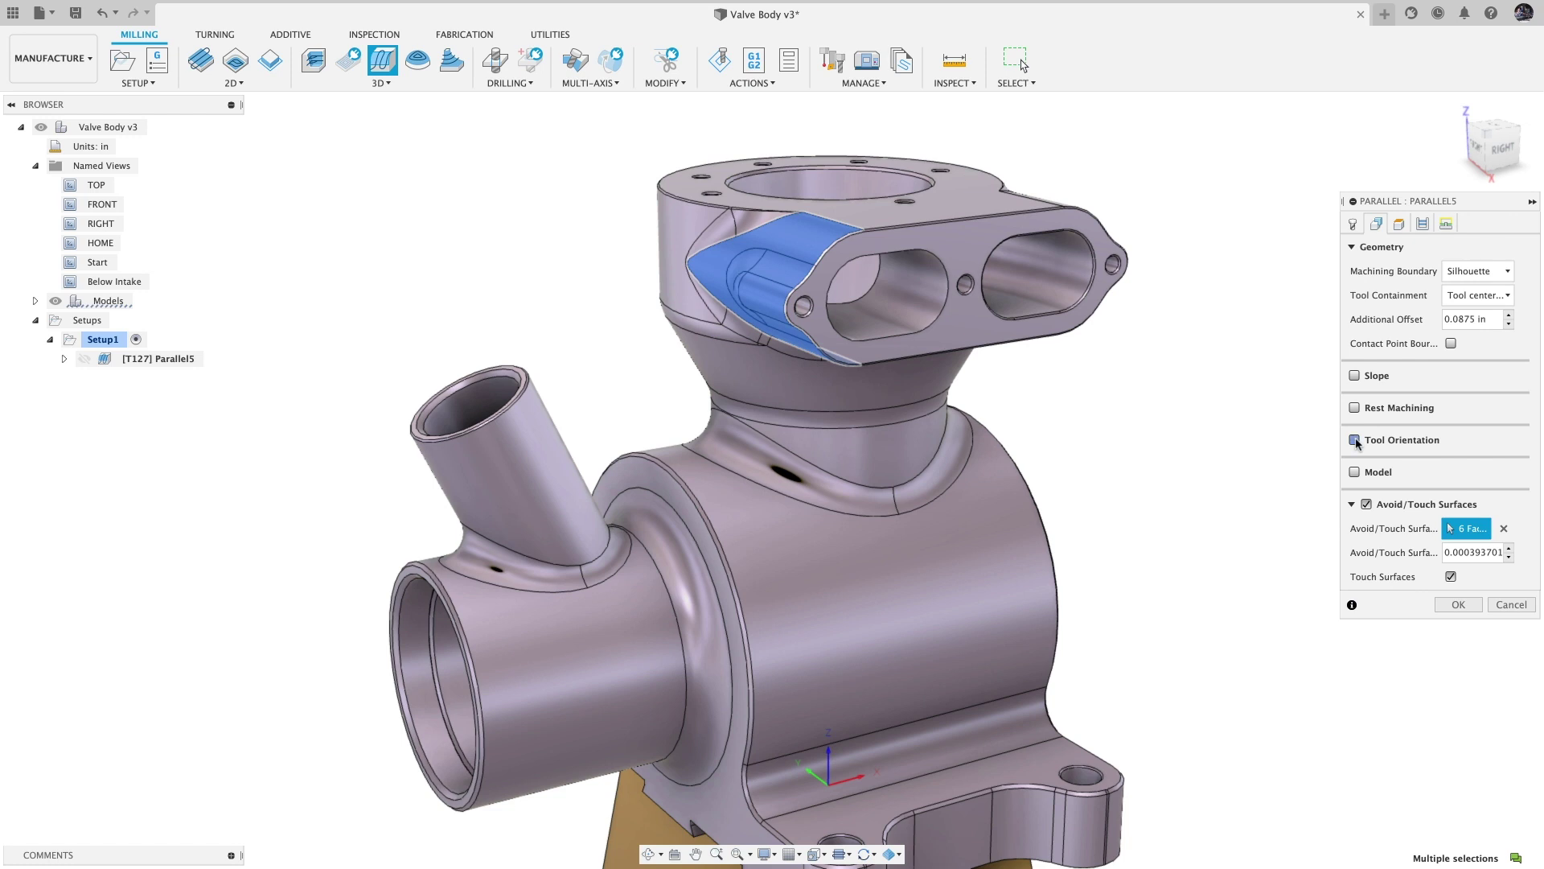
Step: Give Parallel5 a flipped Z tool axis from a cylinder edge and generate its toolpath
click(1355, 441)
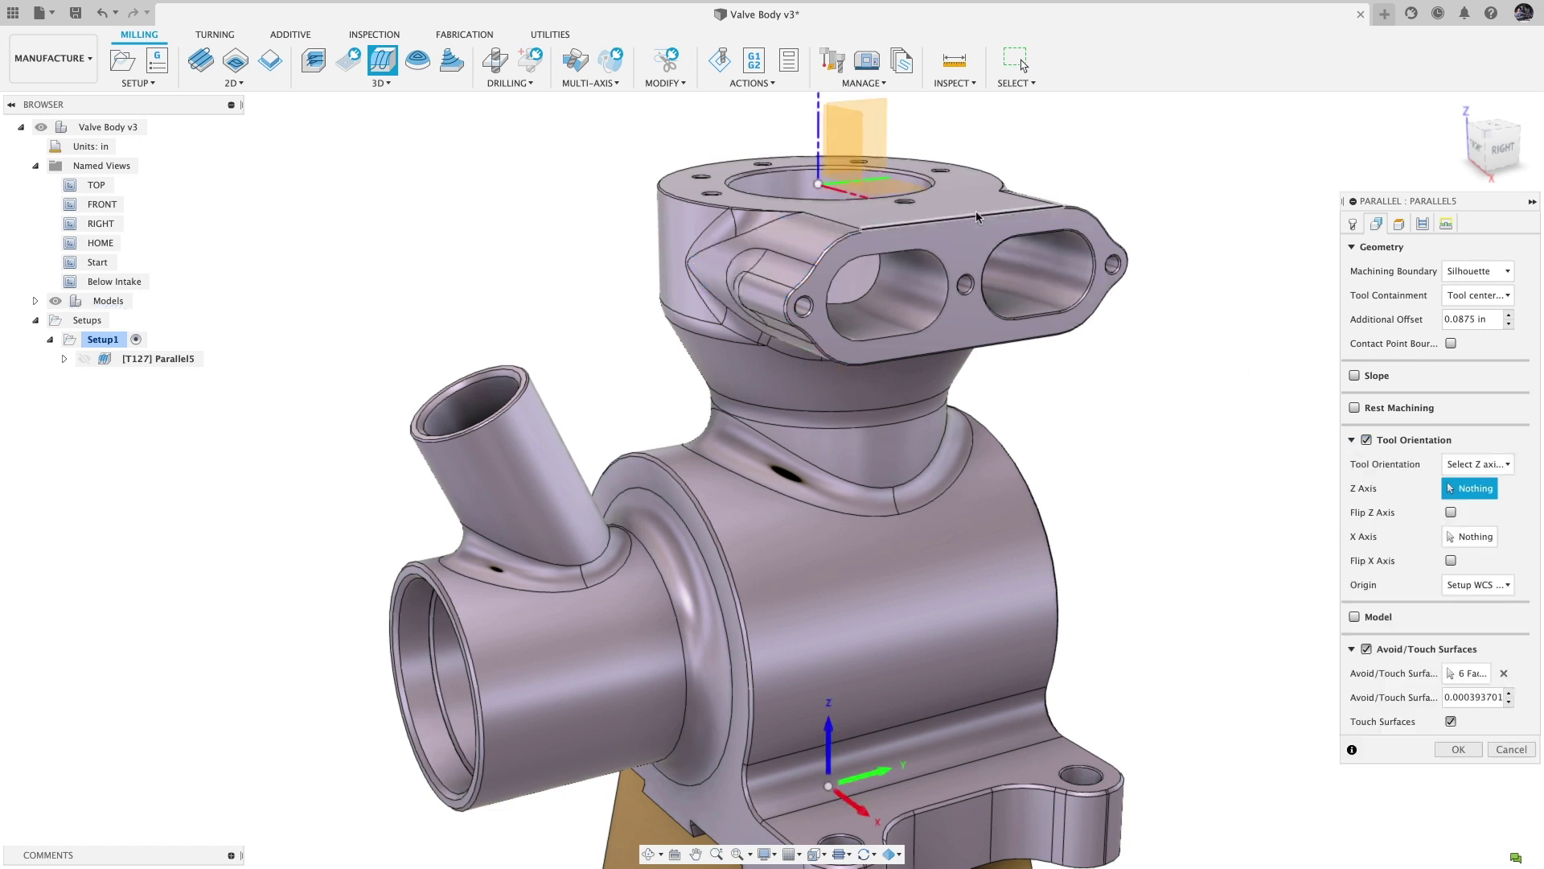
click(918, 557)
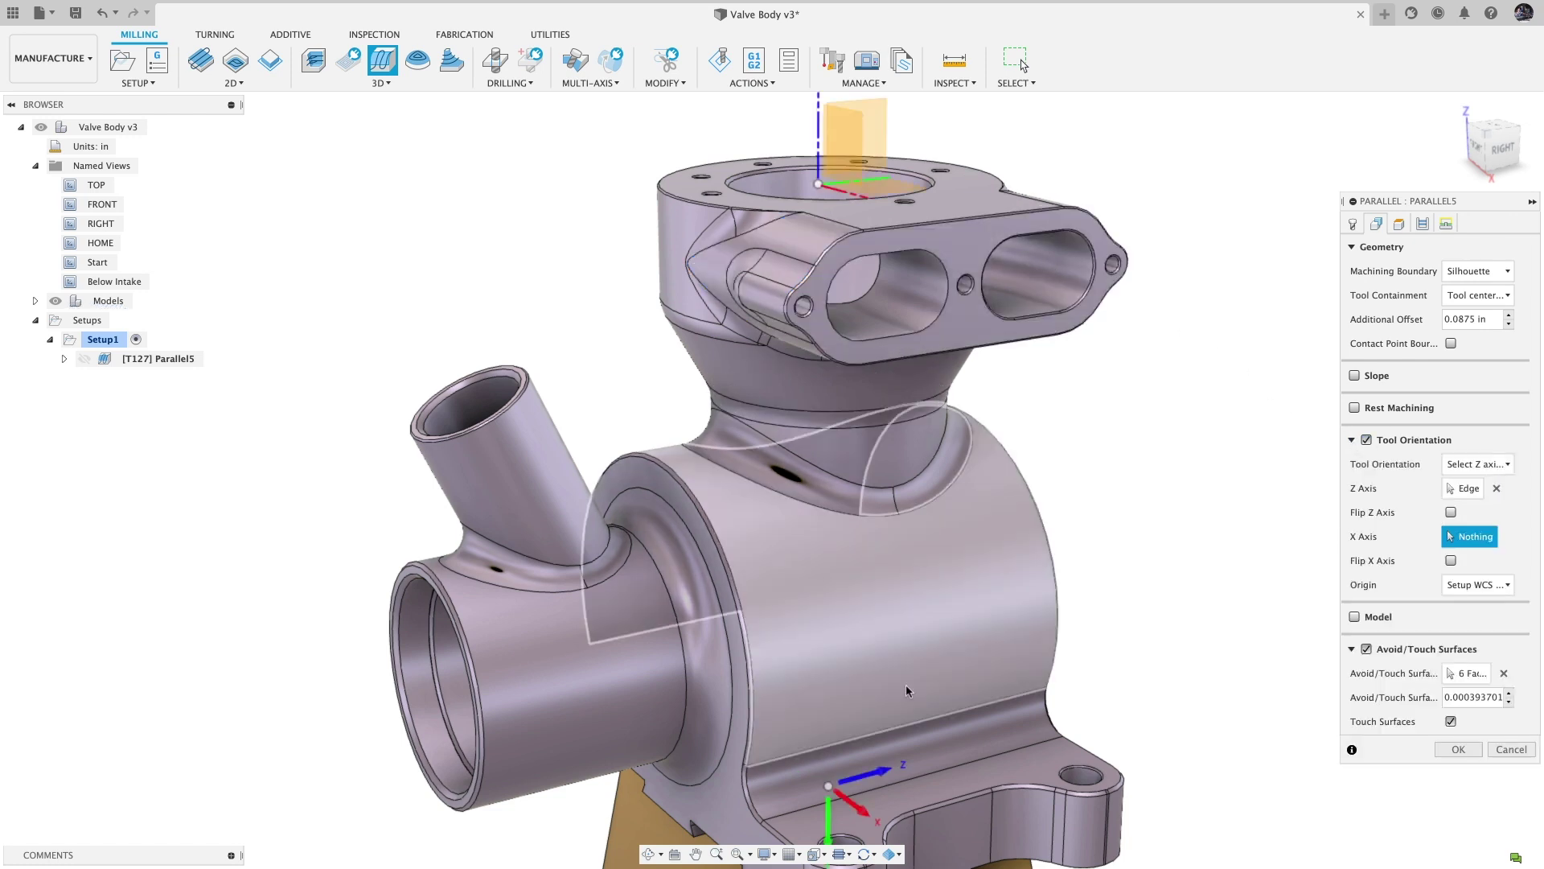
click(890, 770)
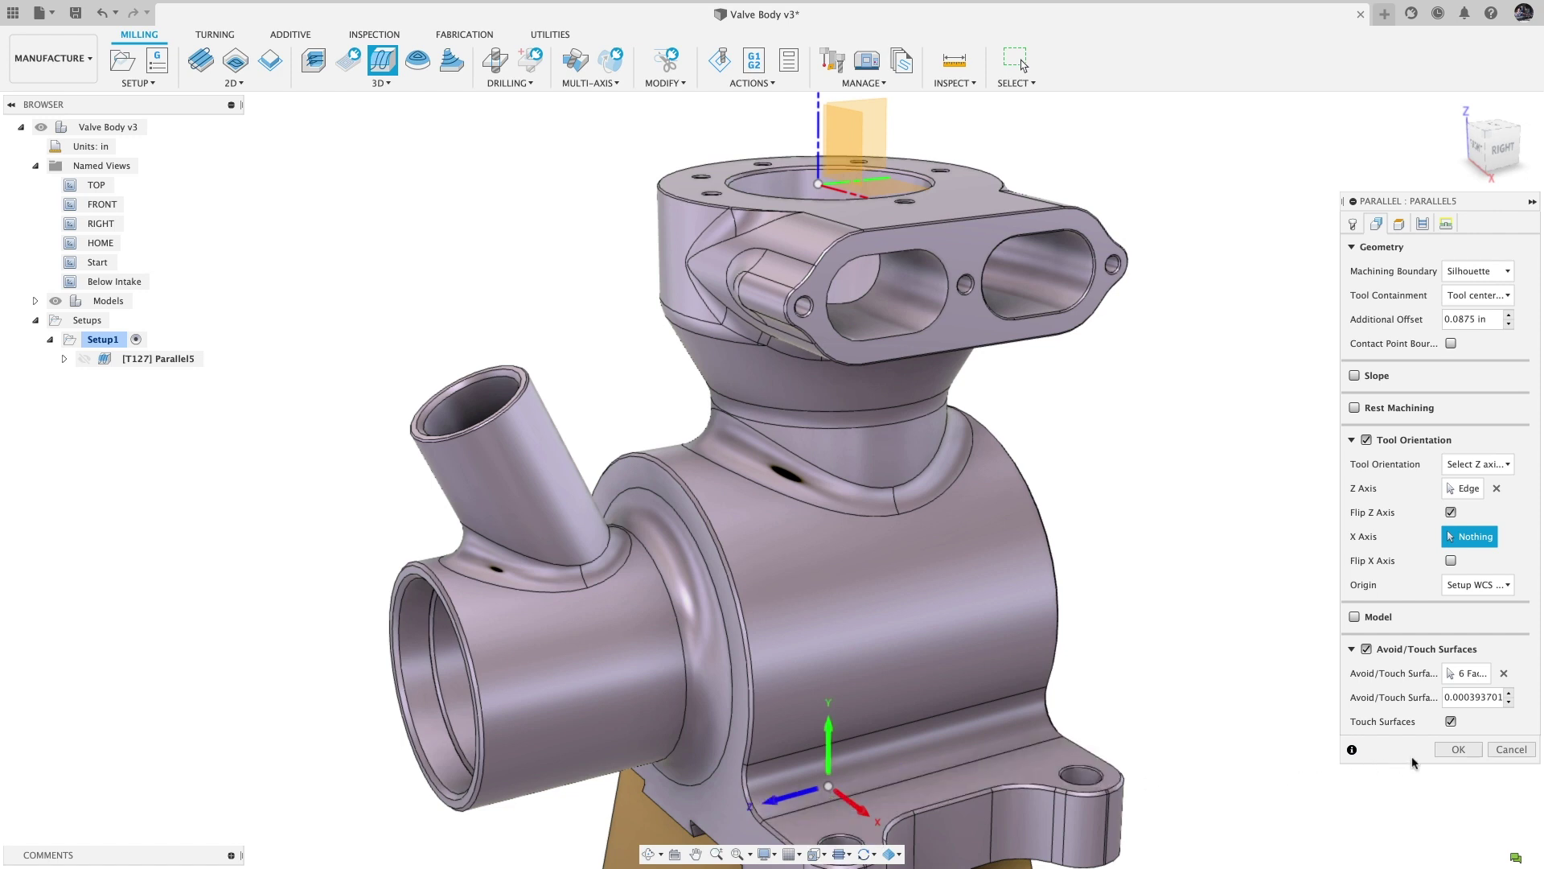
click(1458, 749)
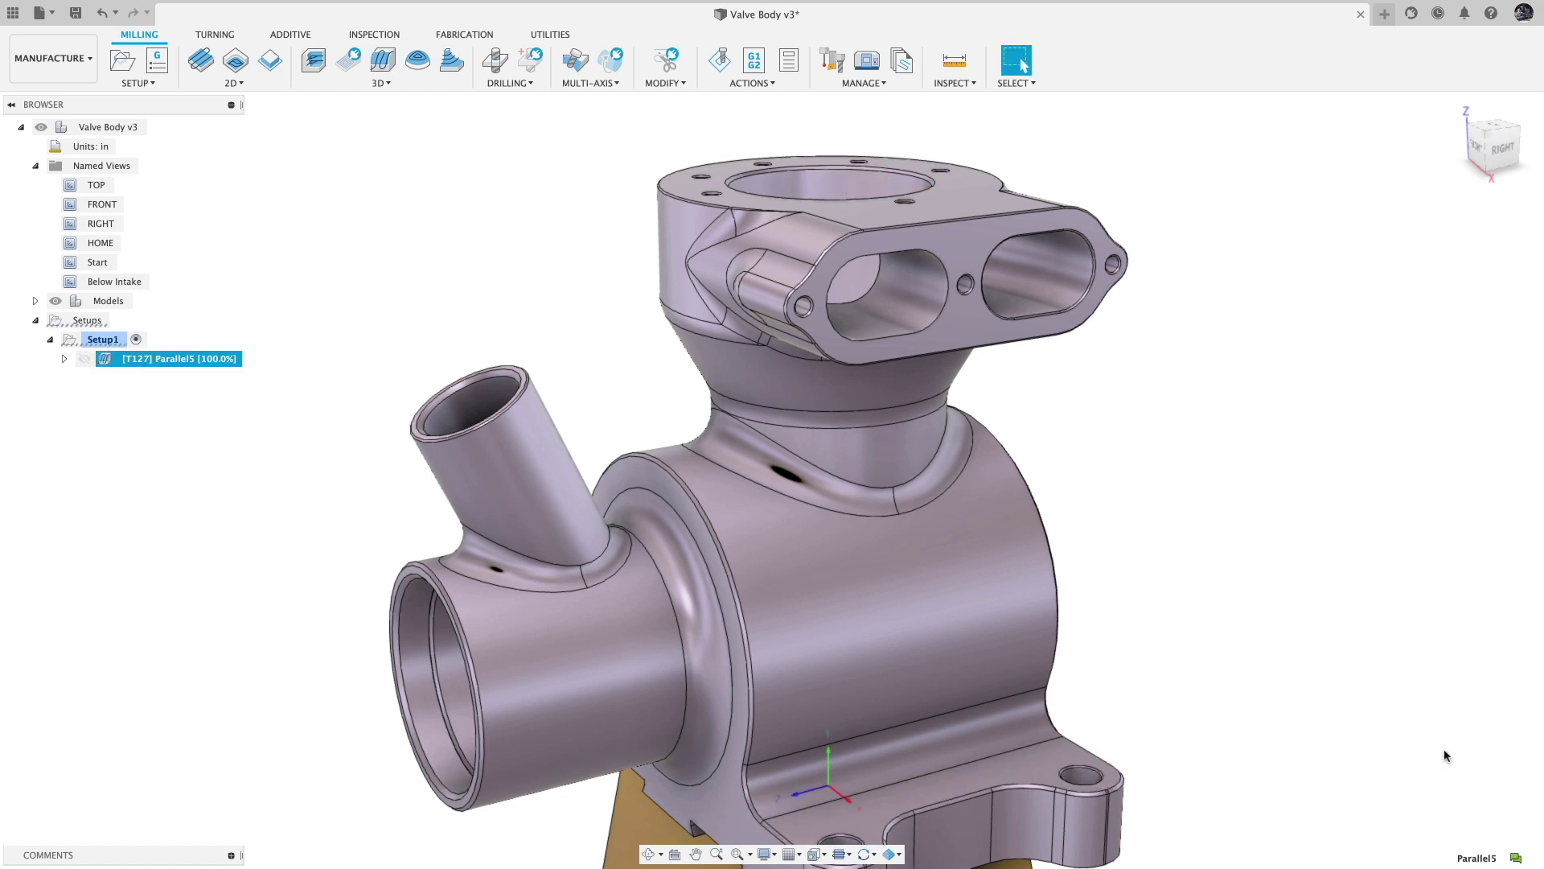
Step: Purchase 1-day access to the Machining extension in the Extension Manager
click(1412, 13)
click(541, 291)
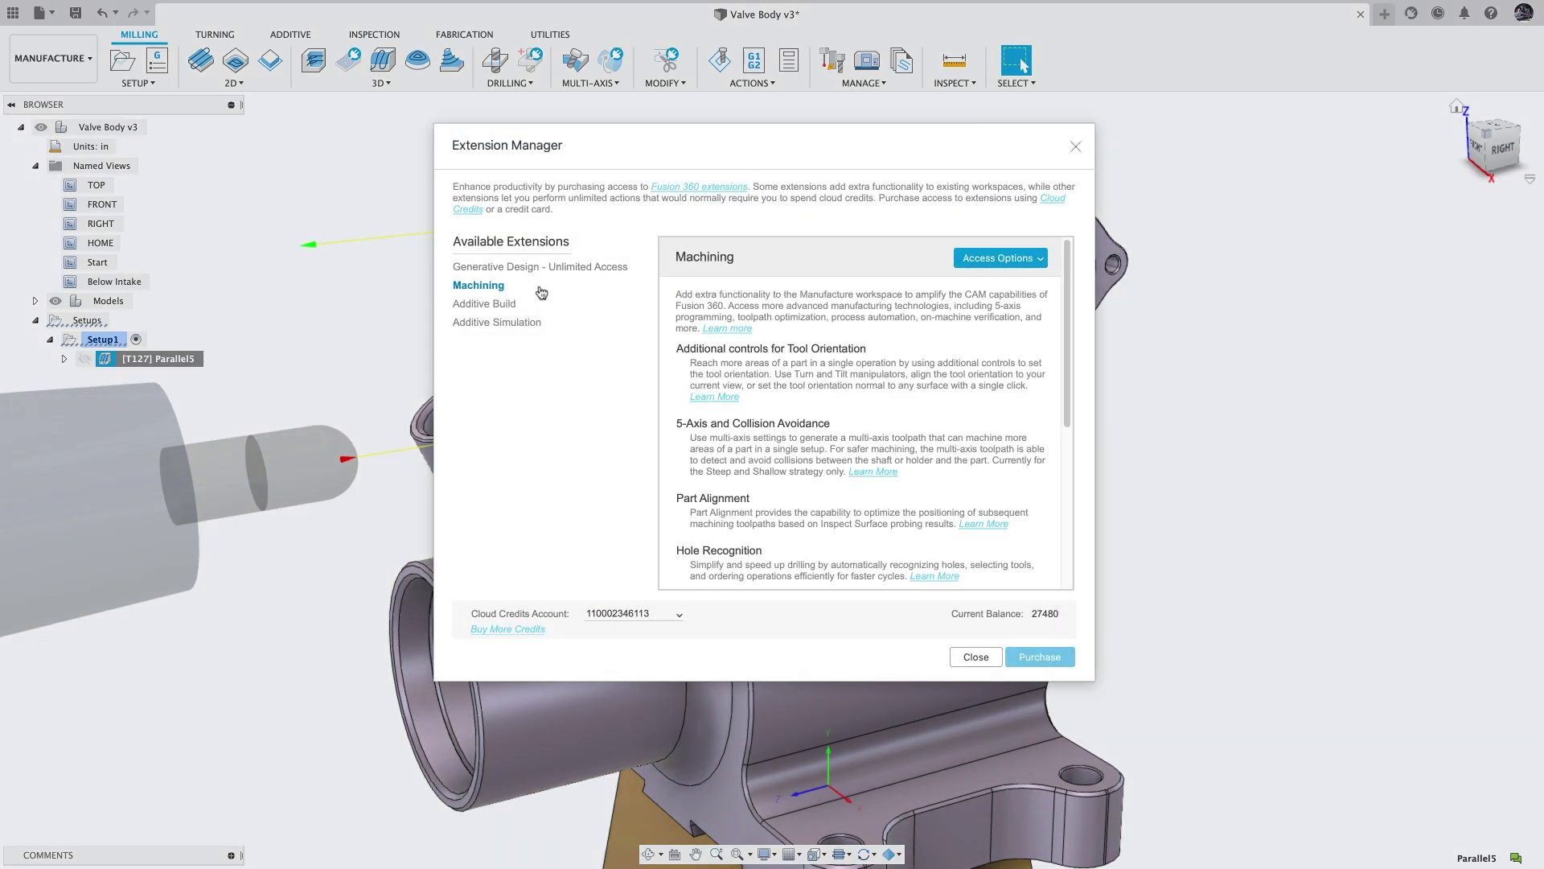
click(990, 262)
click(1014, 290)
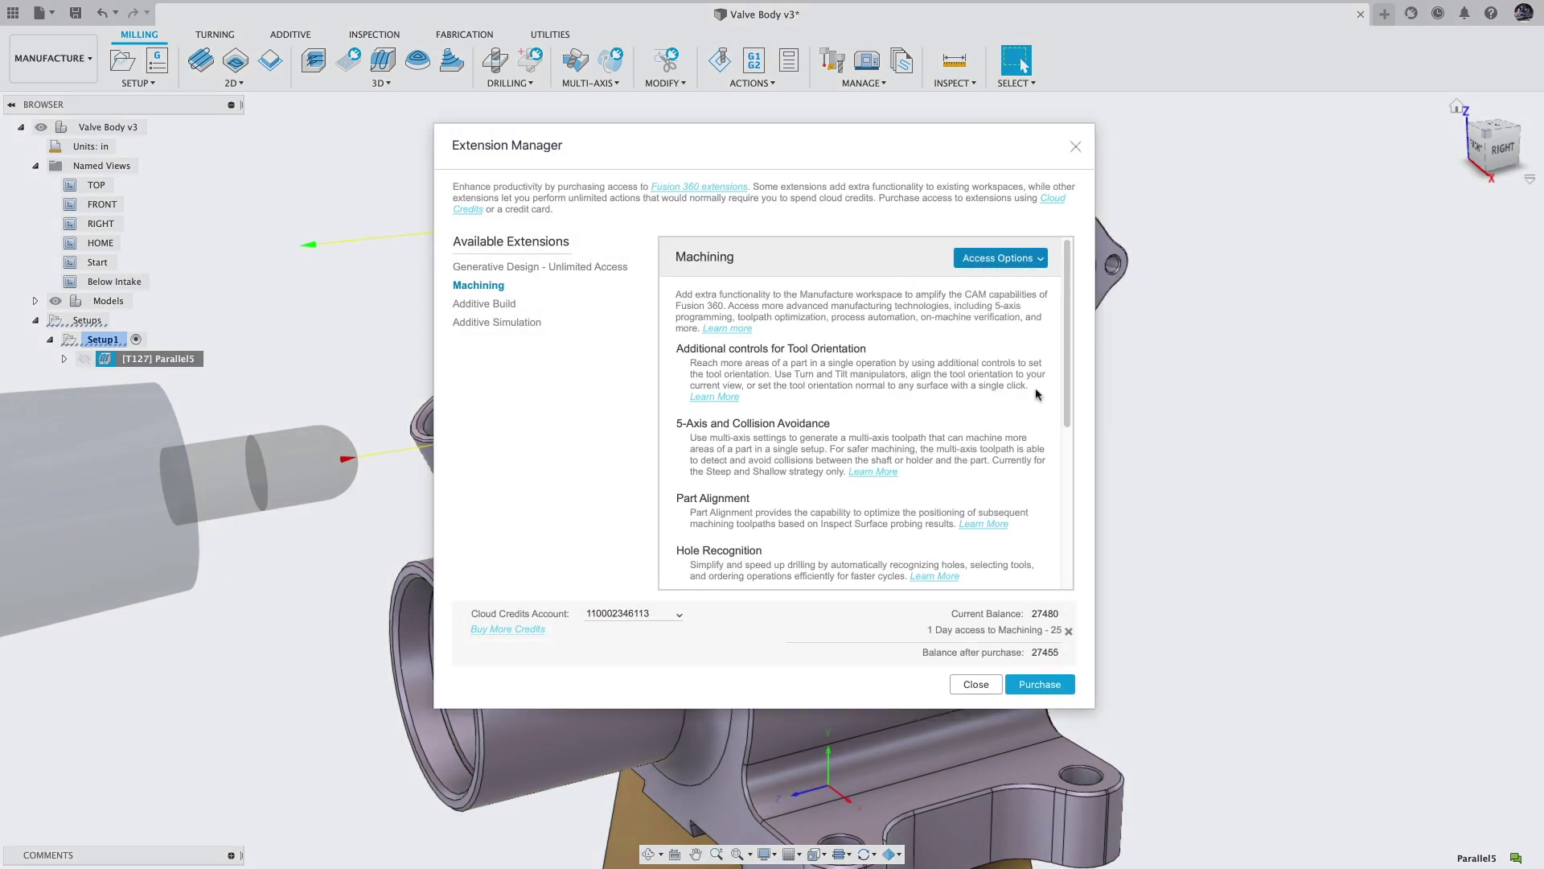
click(1054, 684)
Step: Close the extensions window, duplicate Parallel5, and open the Parallel5 (2) copy for editing
click(968, 663)
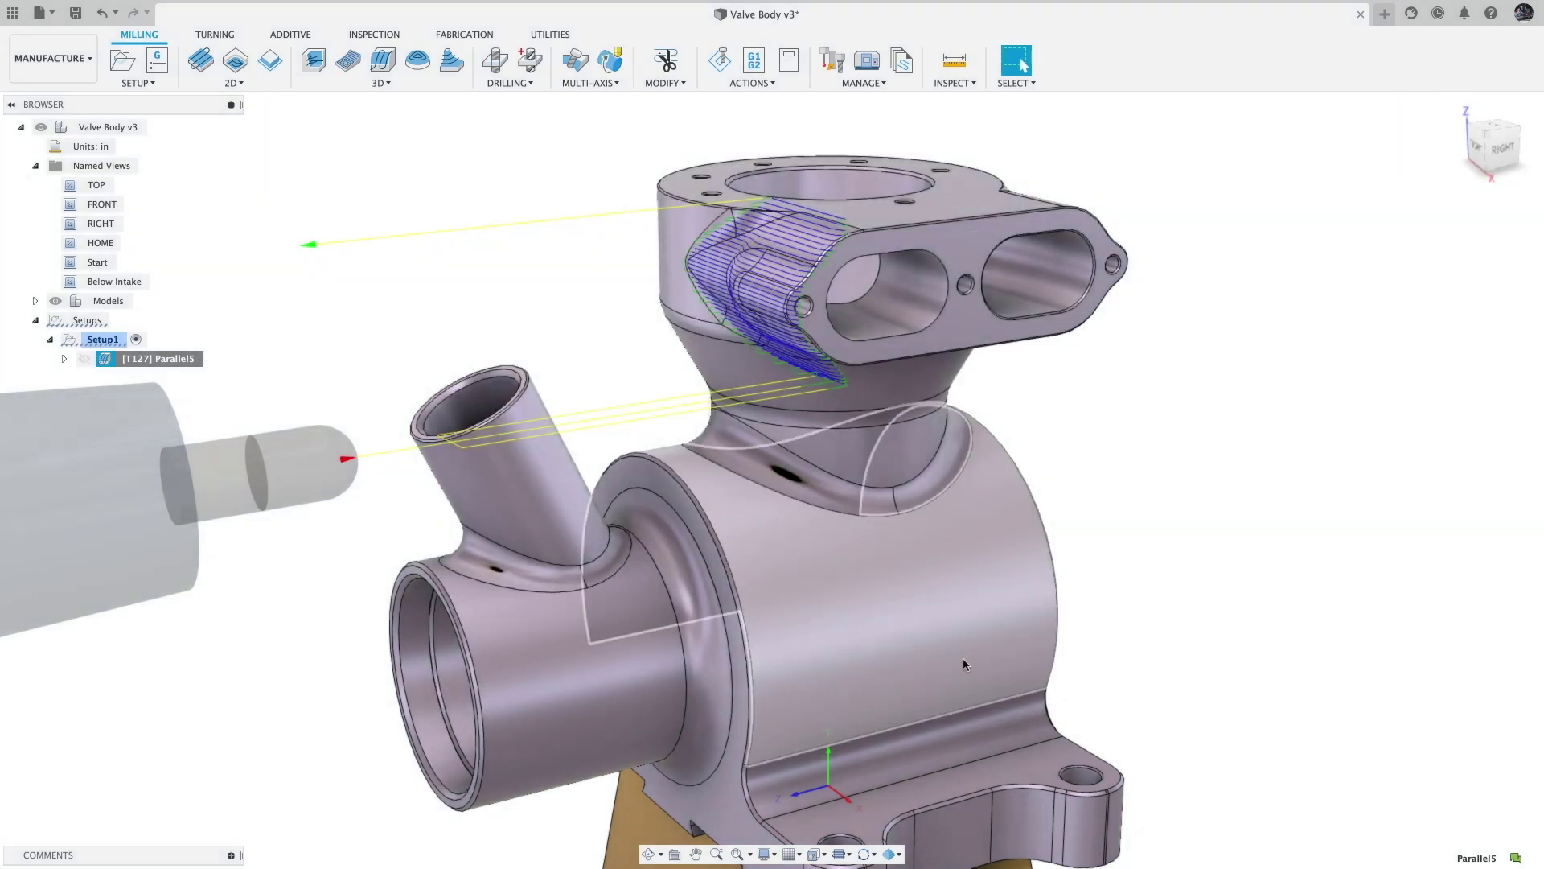
right_click(174, 362)
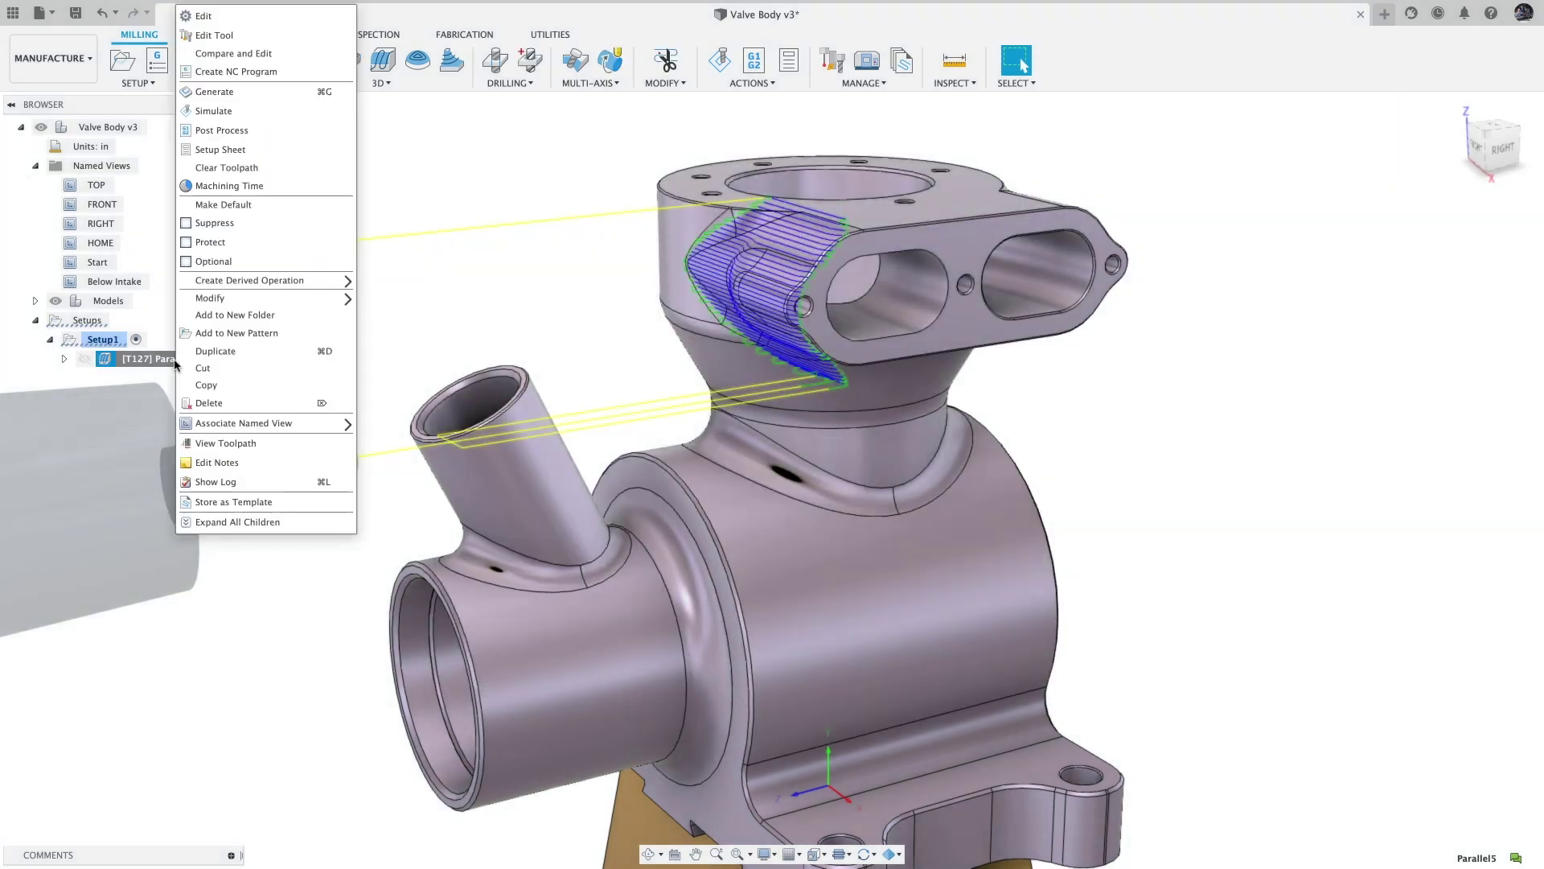
click(214, 352)
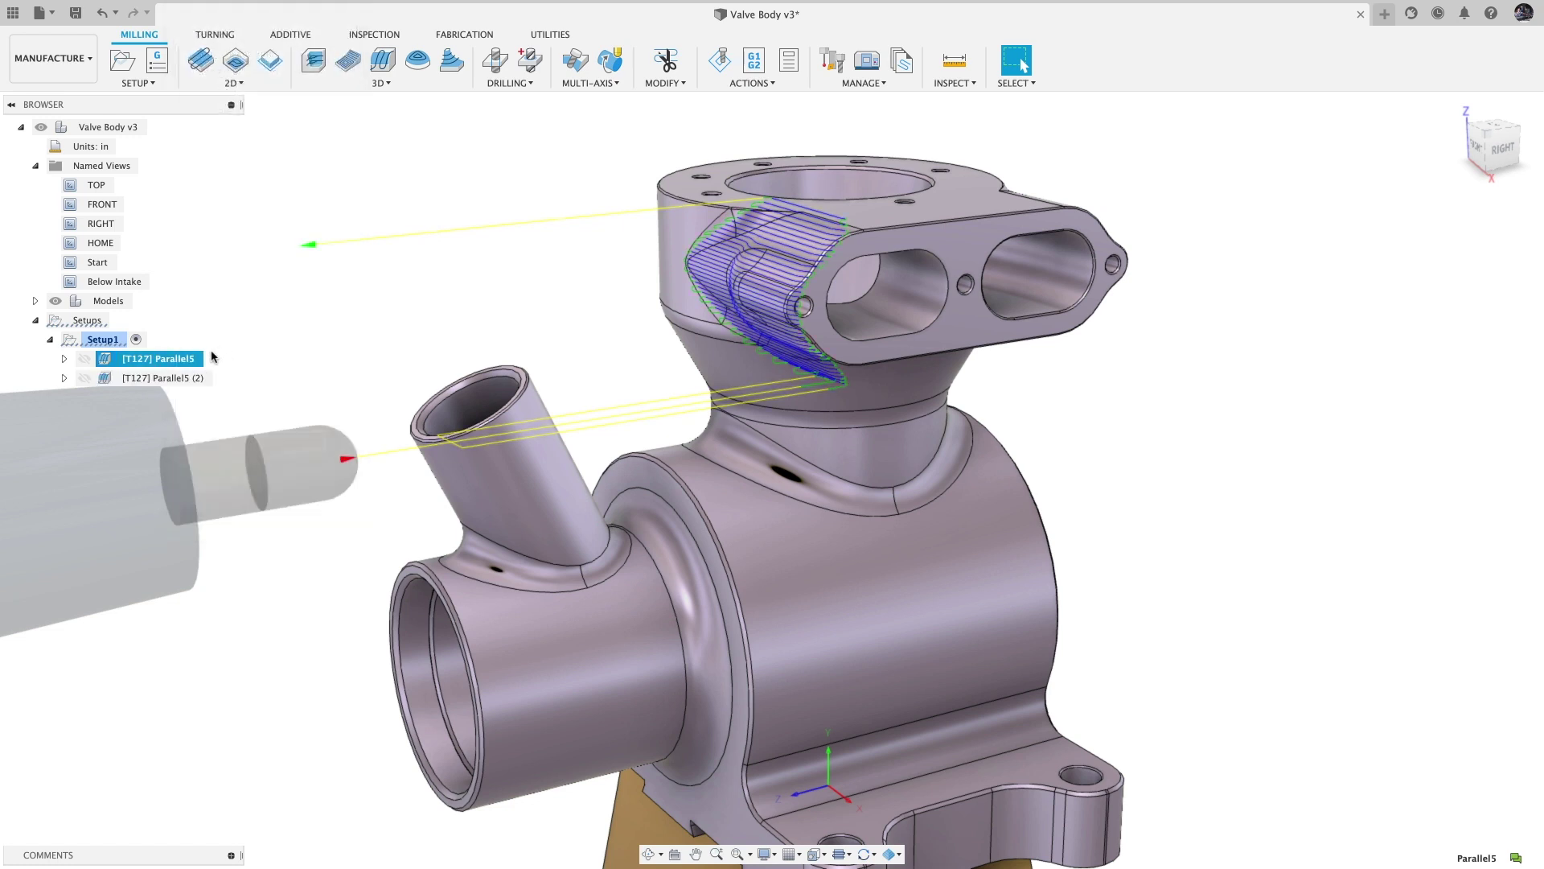
right_click(181, 380)
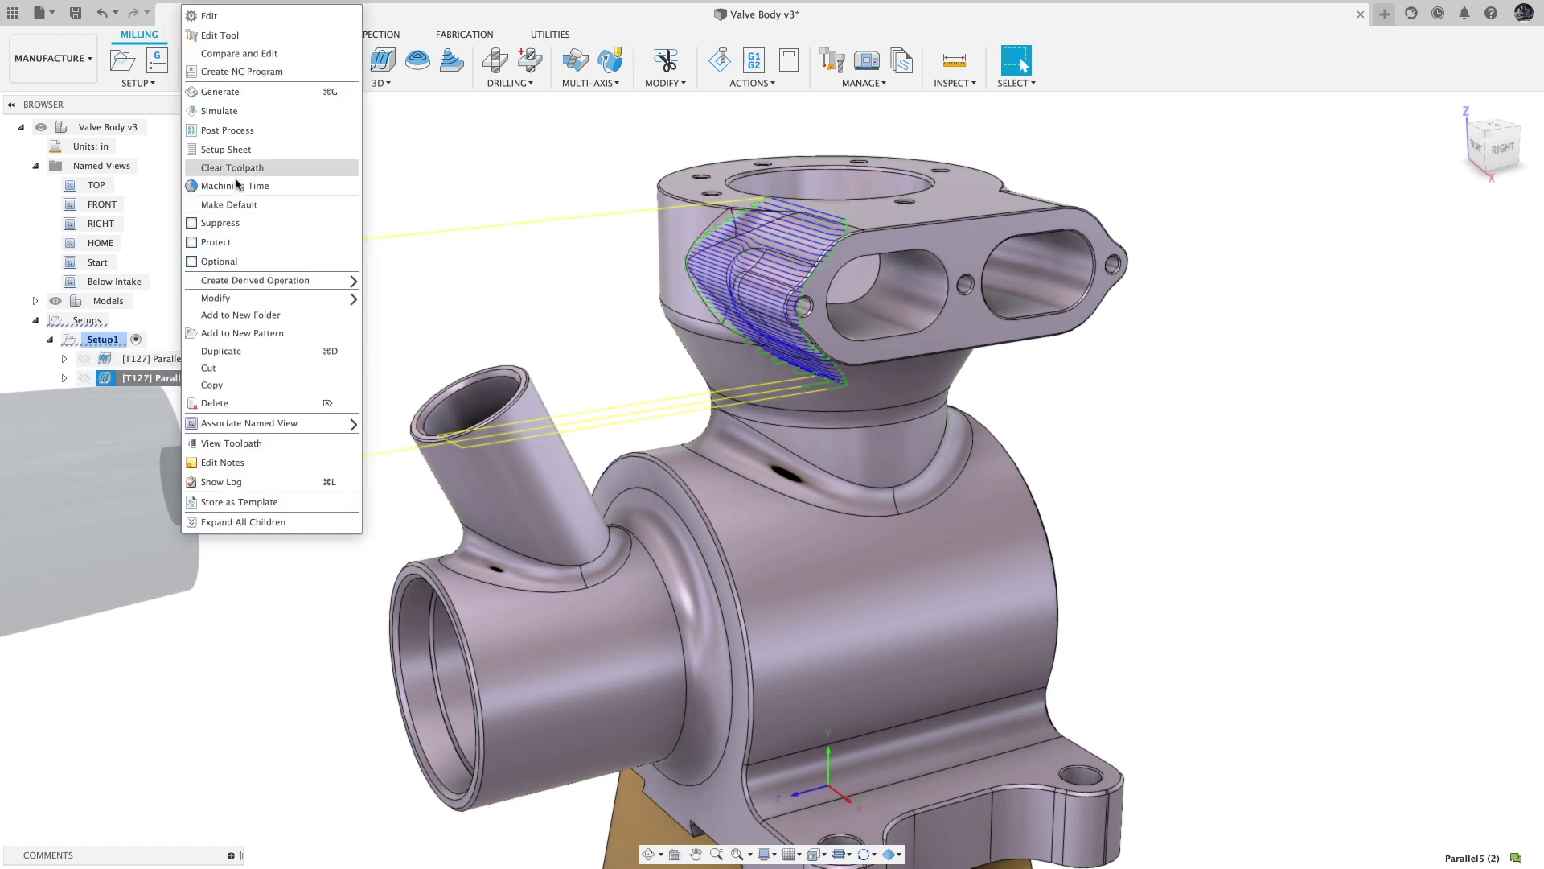
click(243, 24)
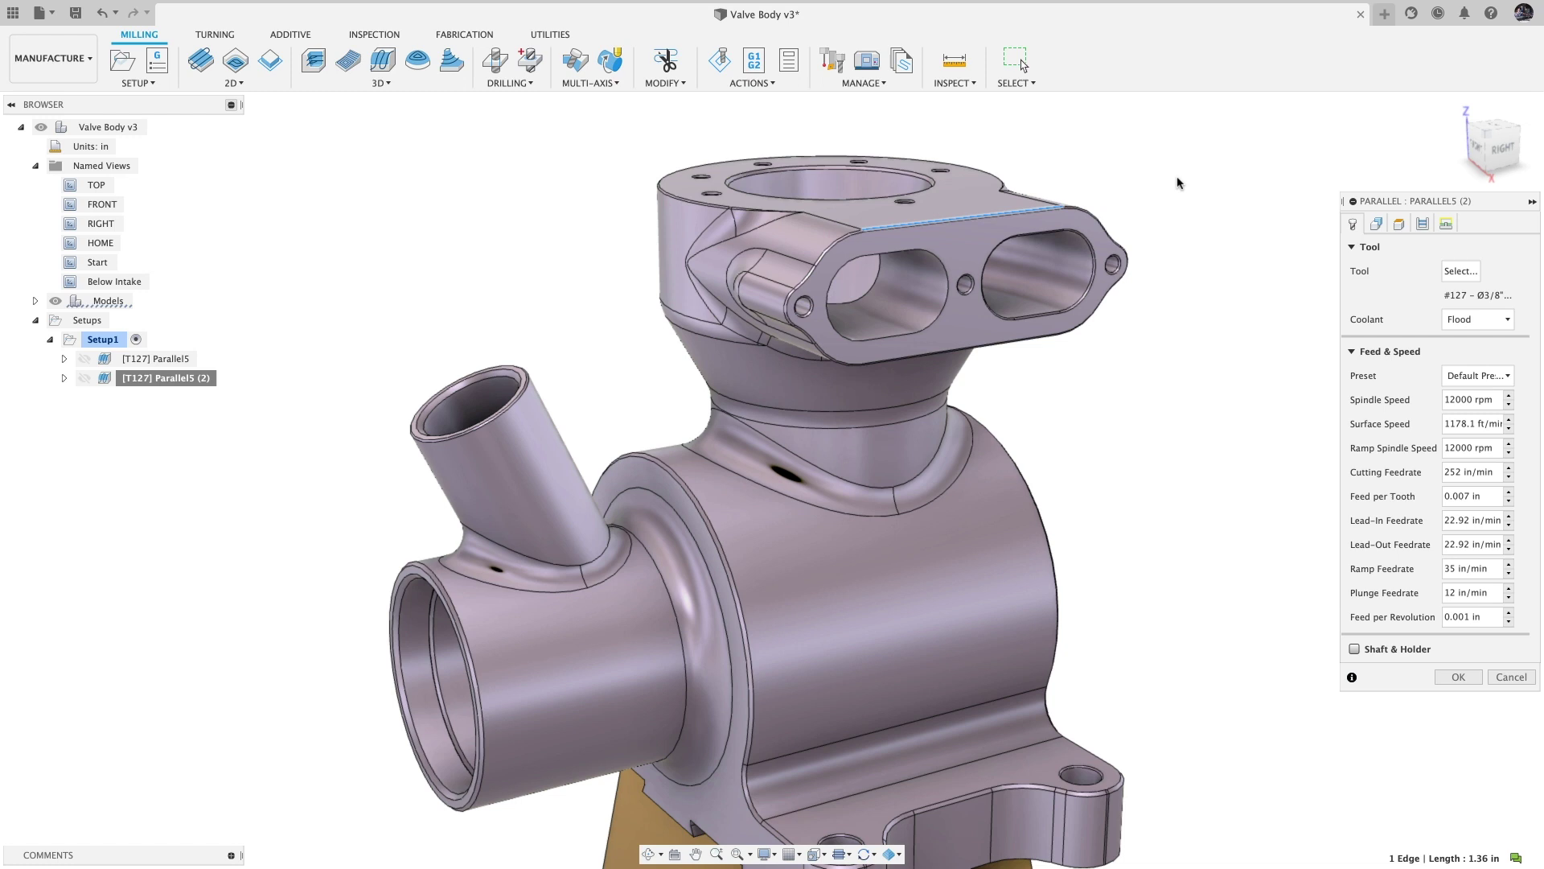
Step: Reorient Parallel5 (2) to Surface normal & X axis from a point on the intake port, then regenerate
click(1375, 224)
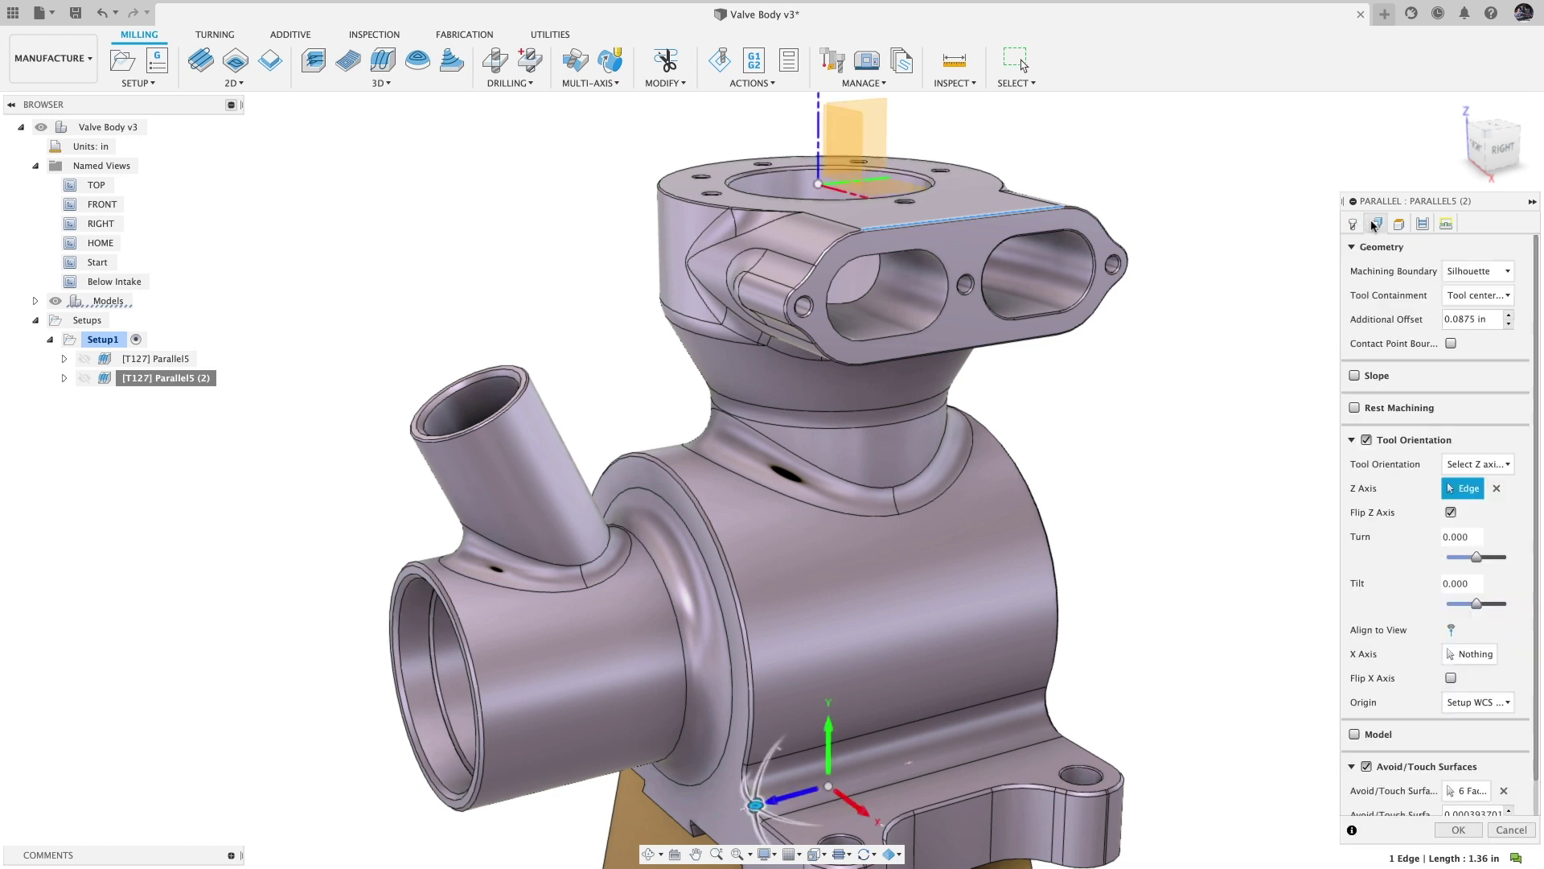
click(1496, 488)
click(1505, 468)
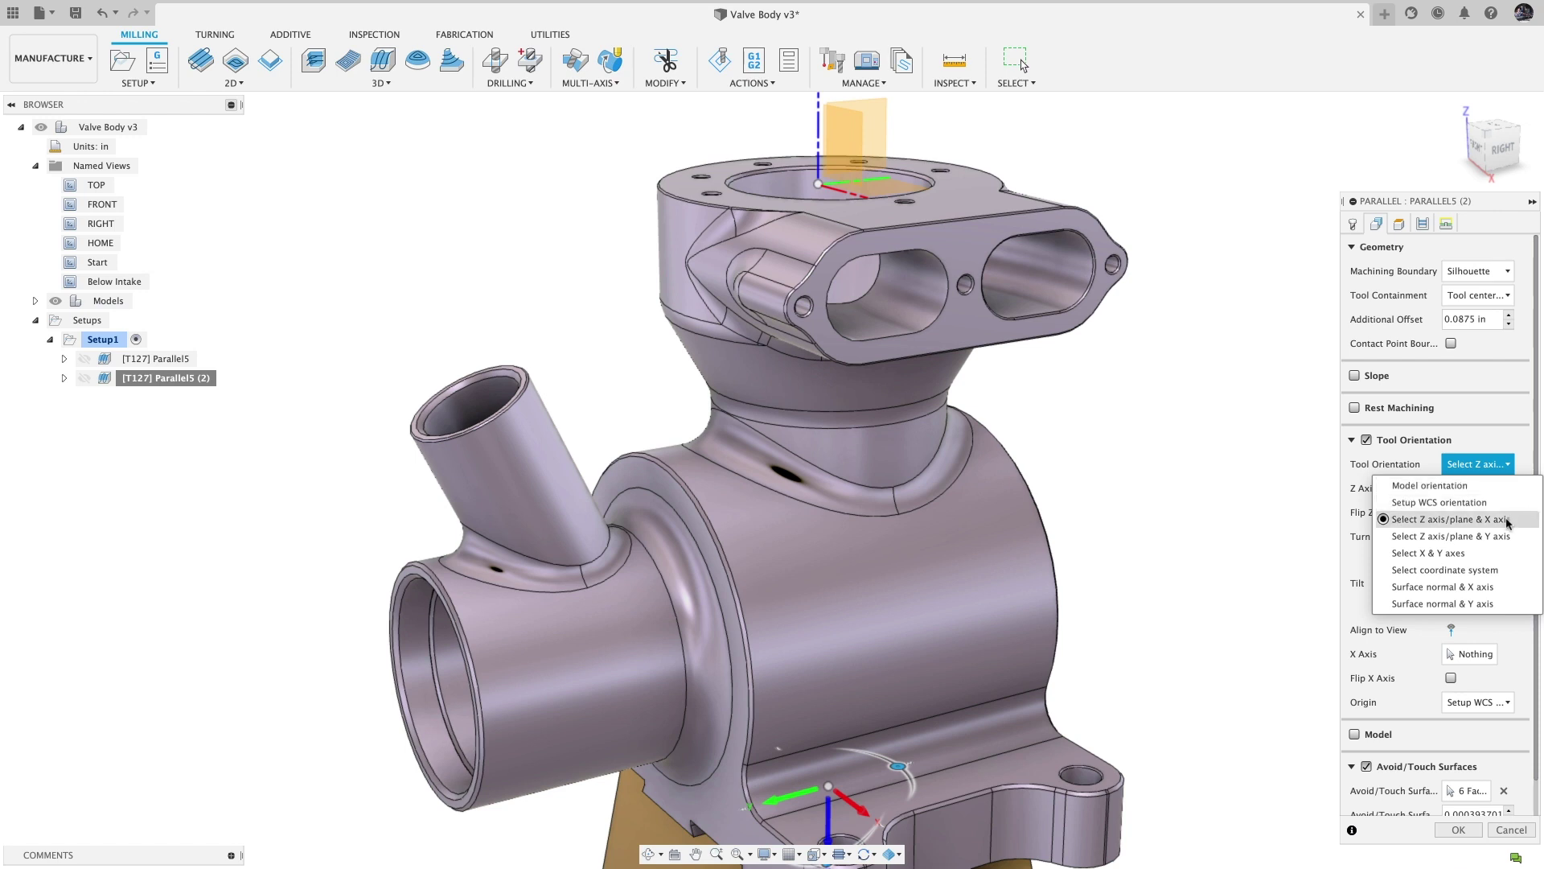
click(1500, 587)
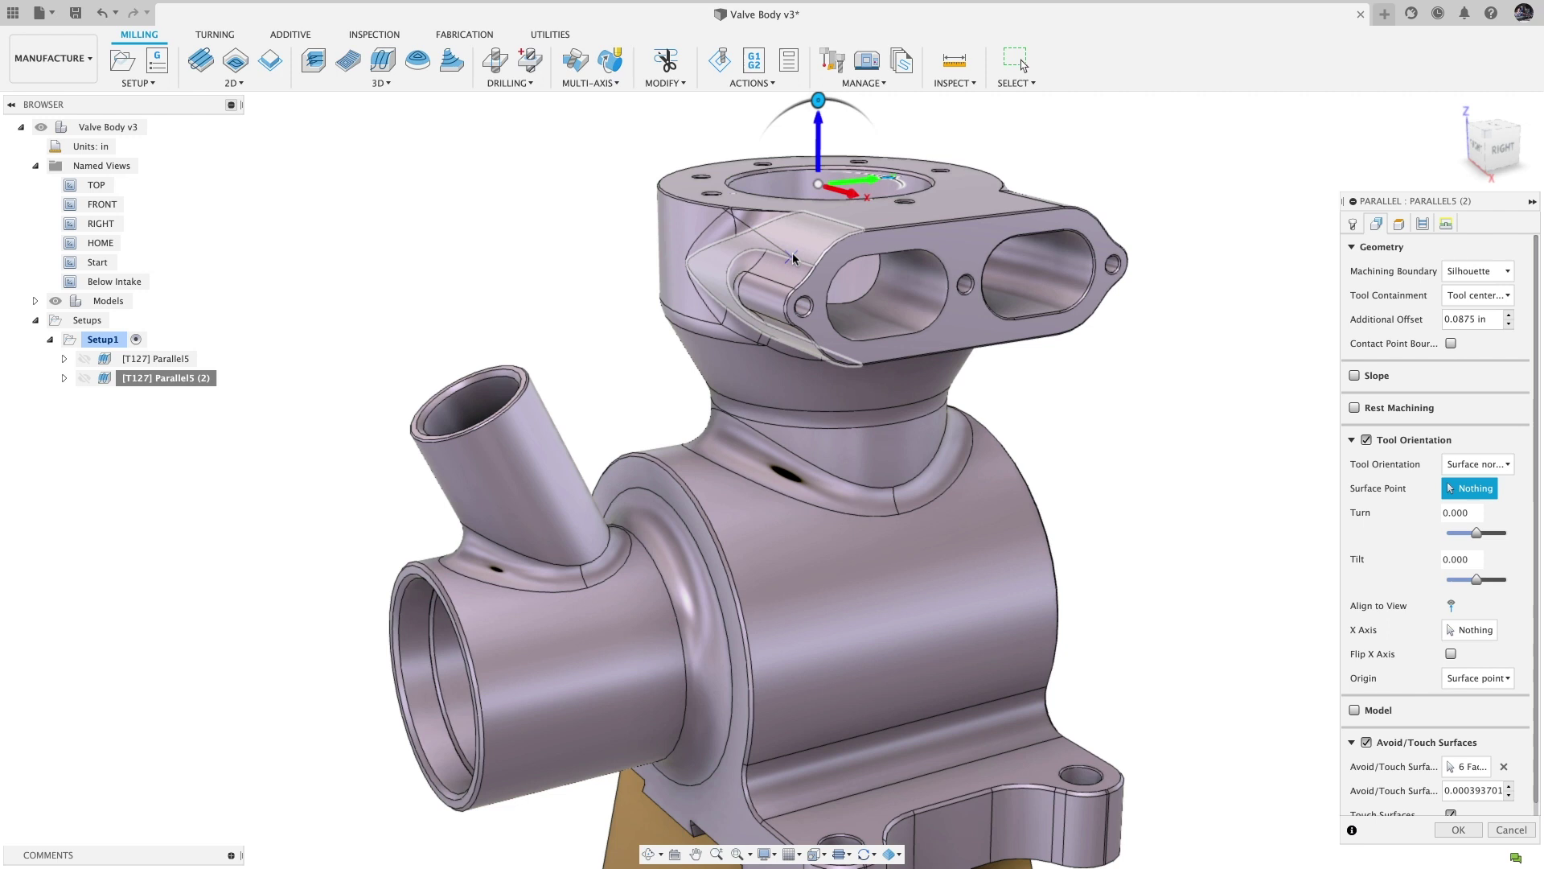
click(763, 290)
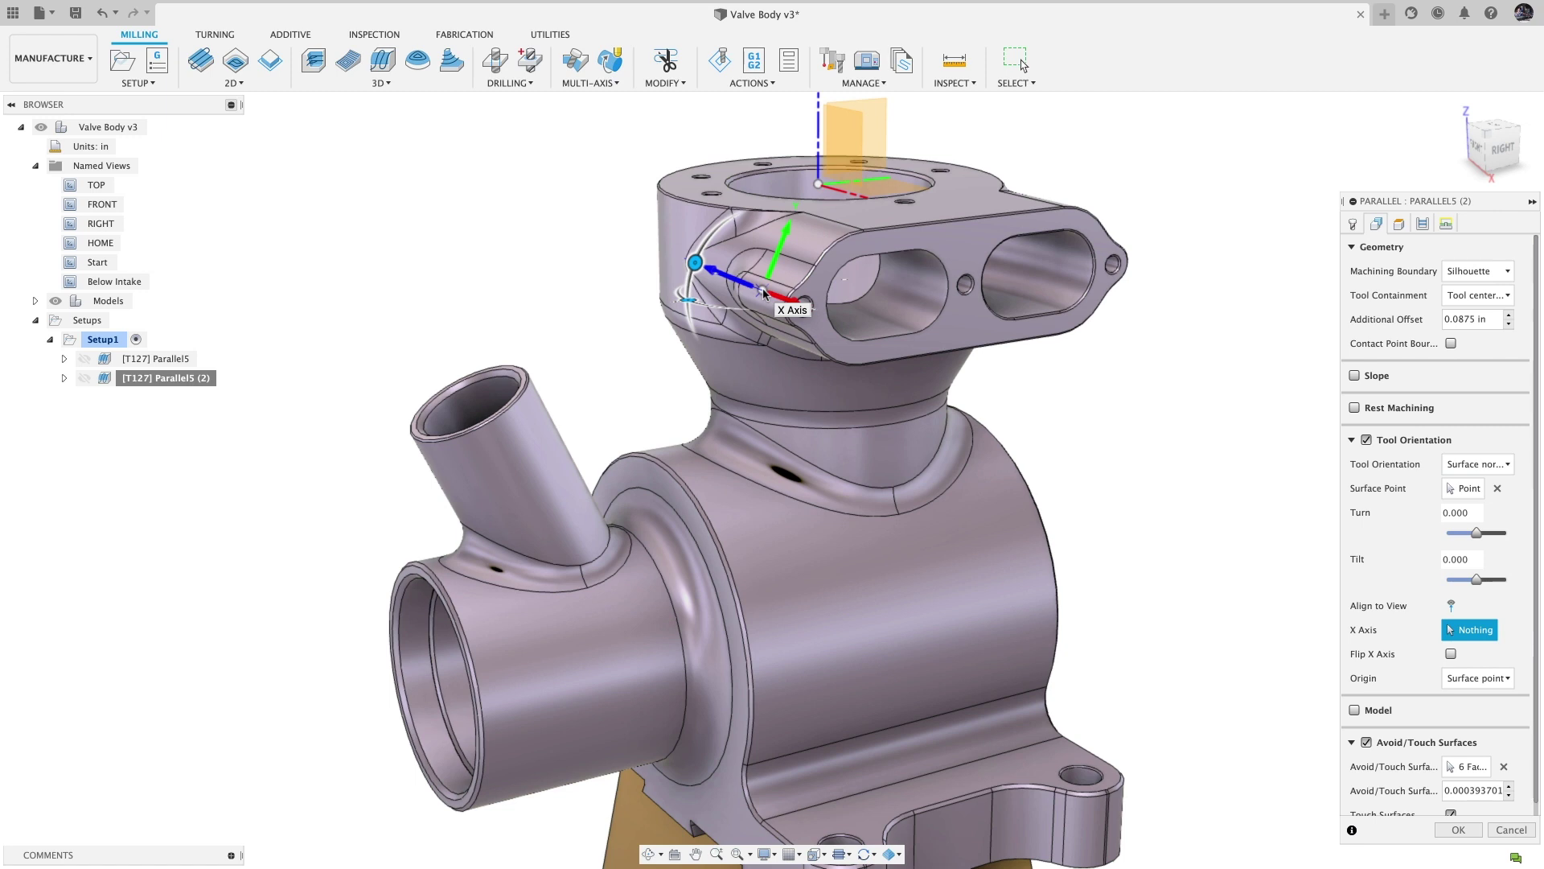
click(1460, 830)
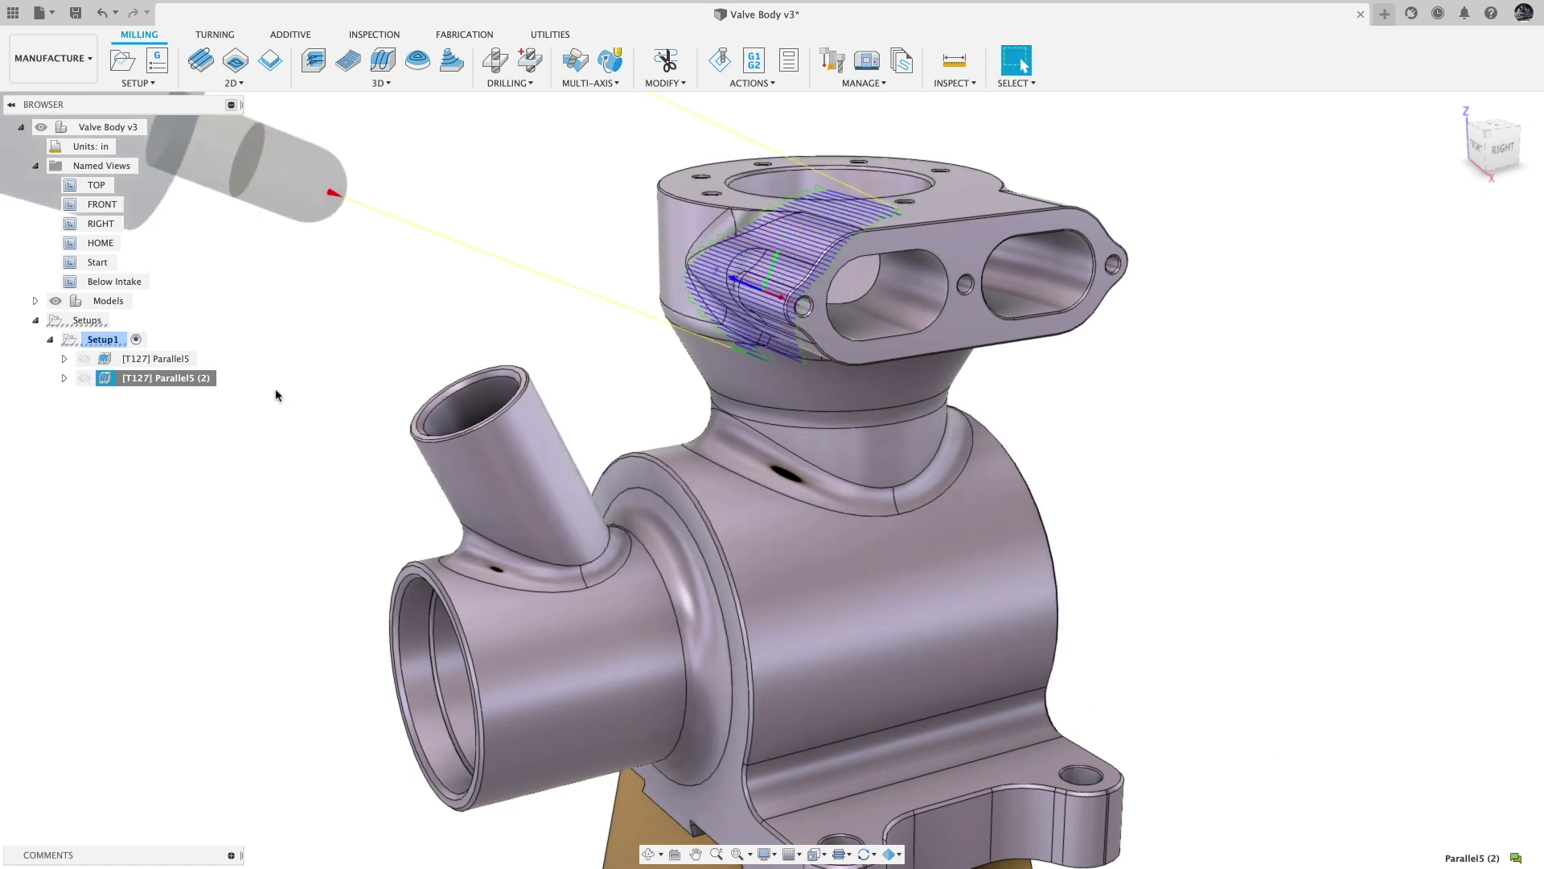
Step: Switch to the Below Intake saved view and deselect Parallel5 (2) to hide its toolpath
double_click(128, 288)
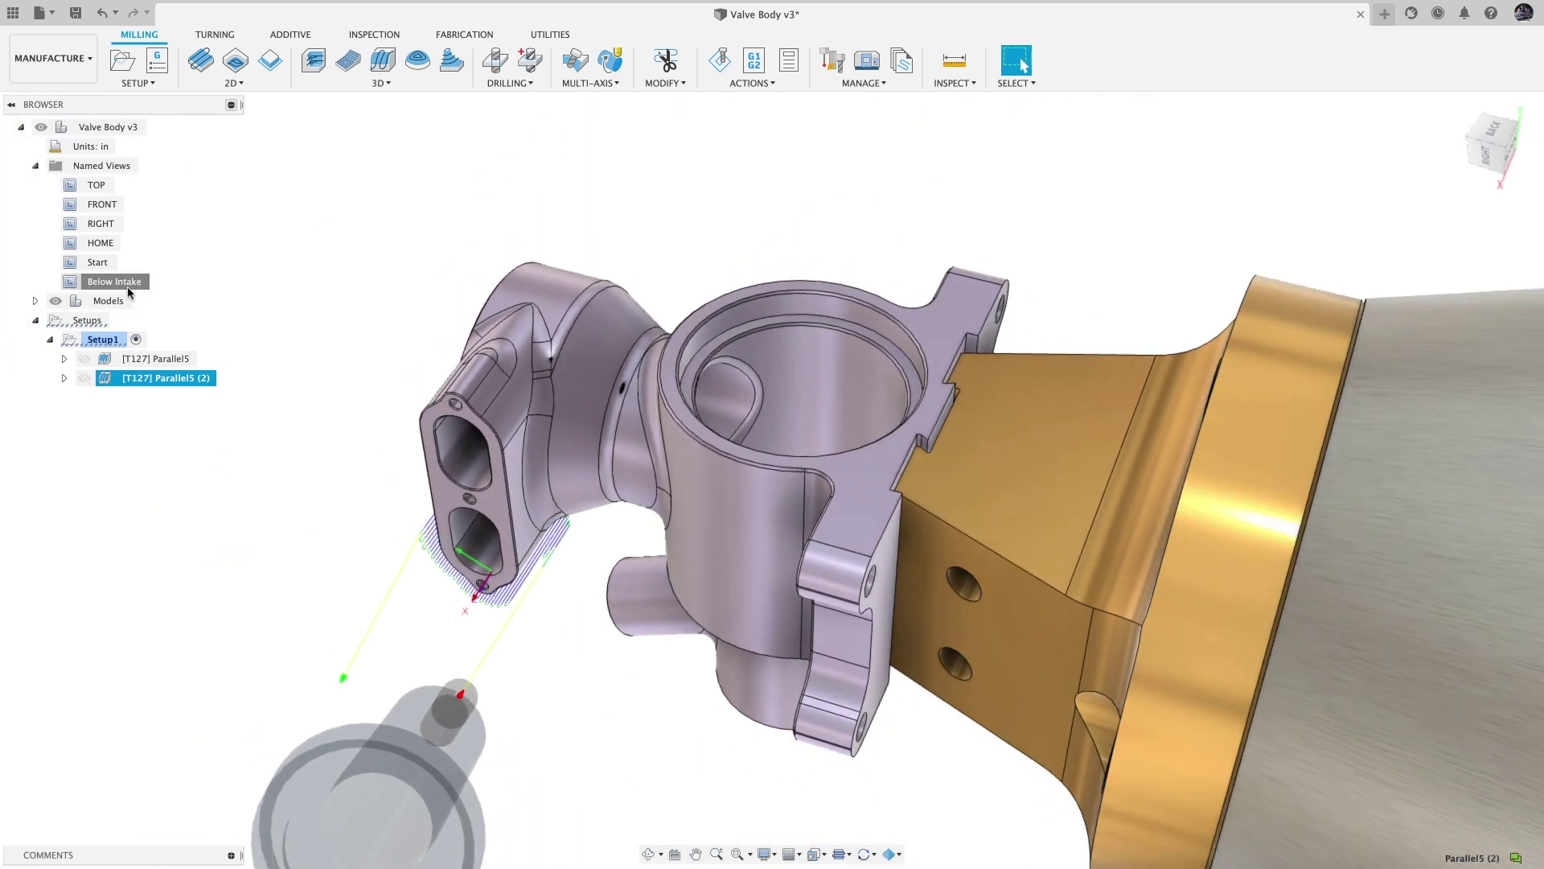
click(257, 297)
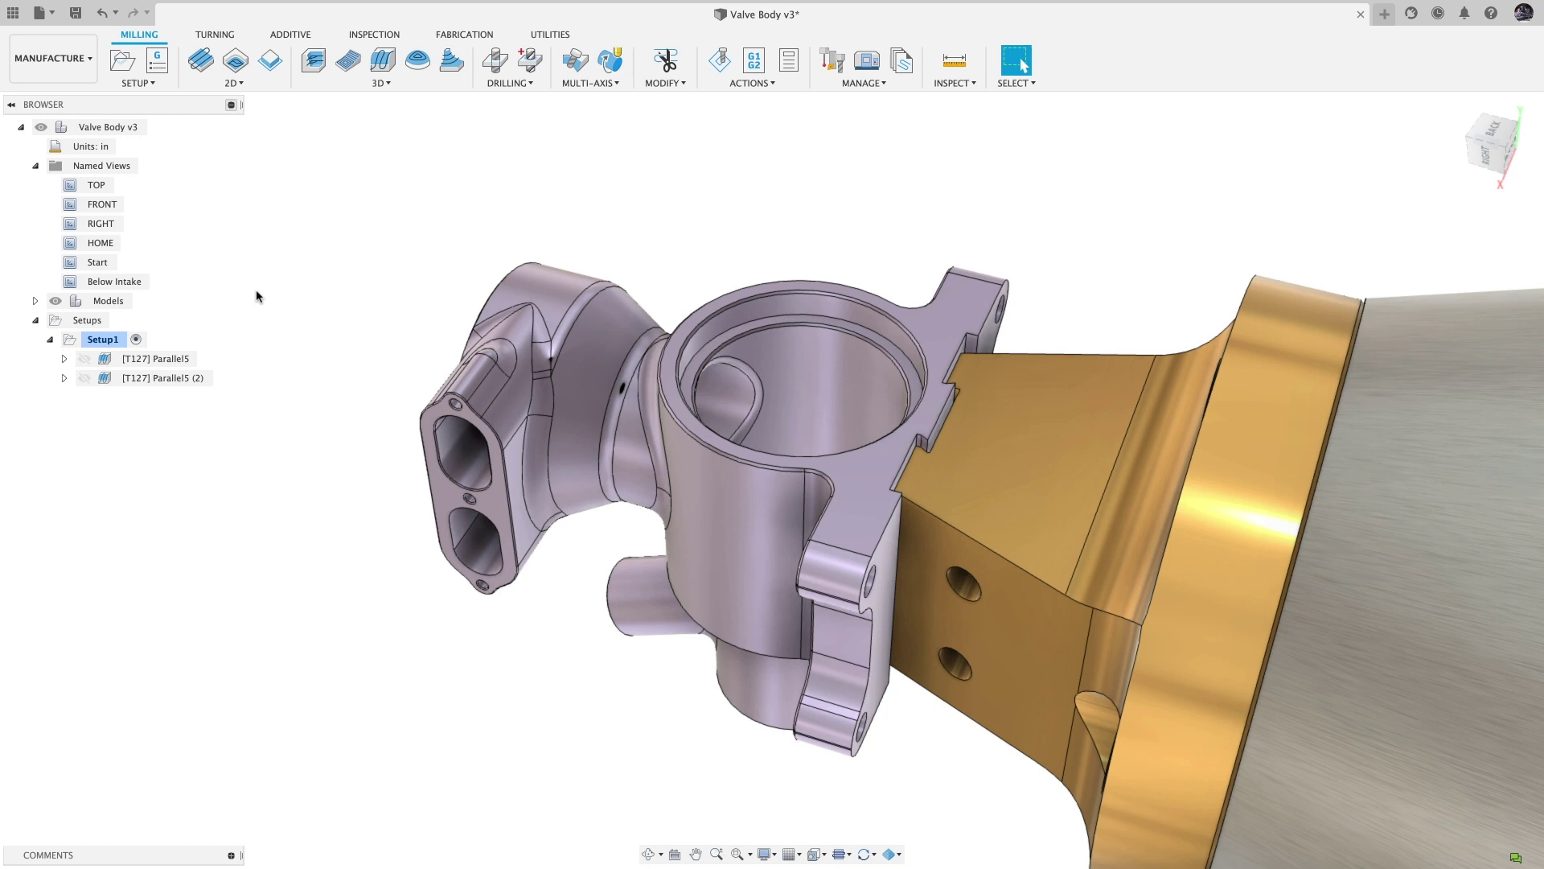
Step: Create a 3D Parallel operation Parallel6 with turned, view-aligned tool orientation and generate its toolpath
click(384, 62)
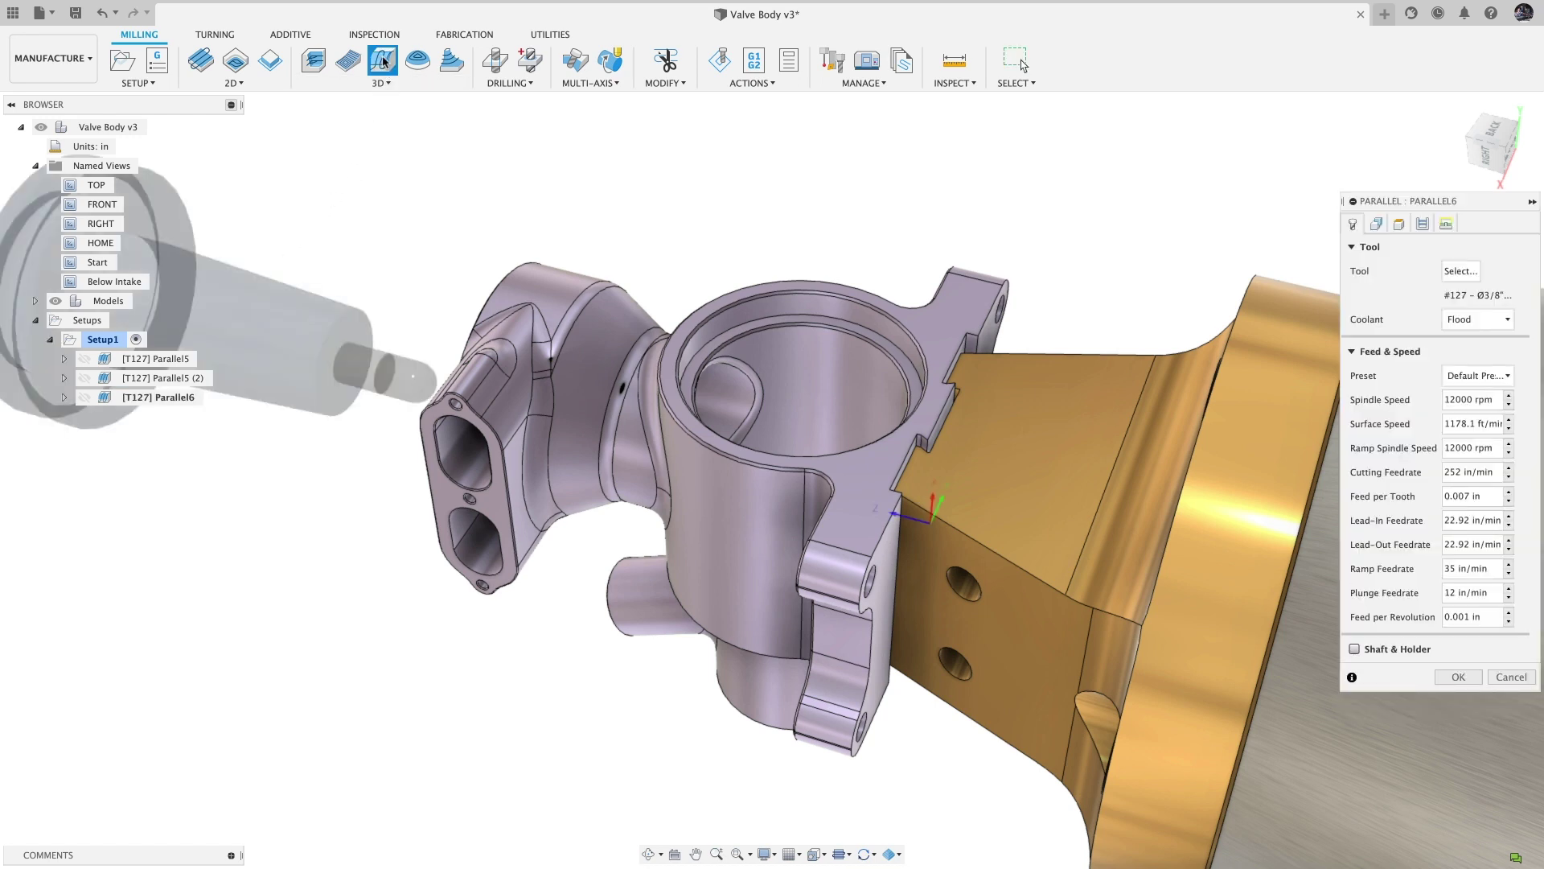
click(1377, 225)
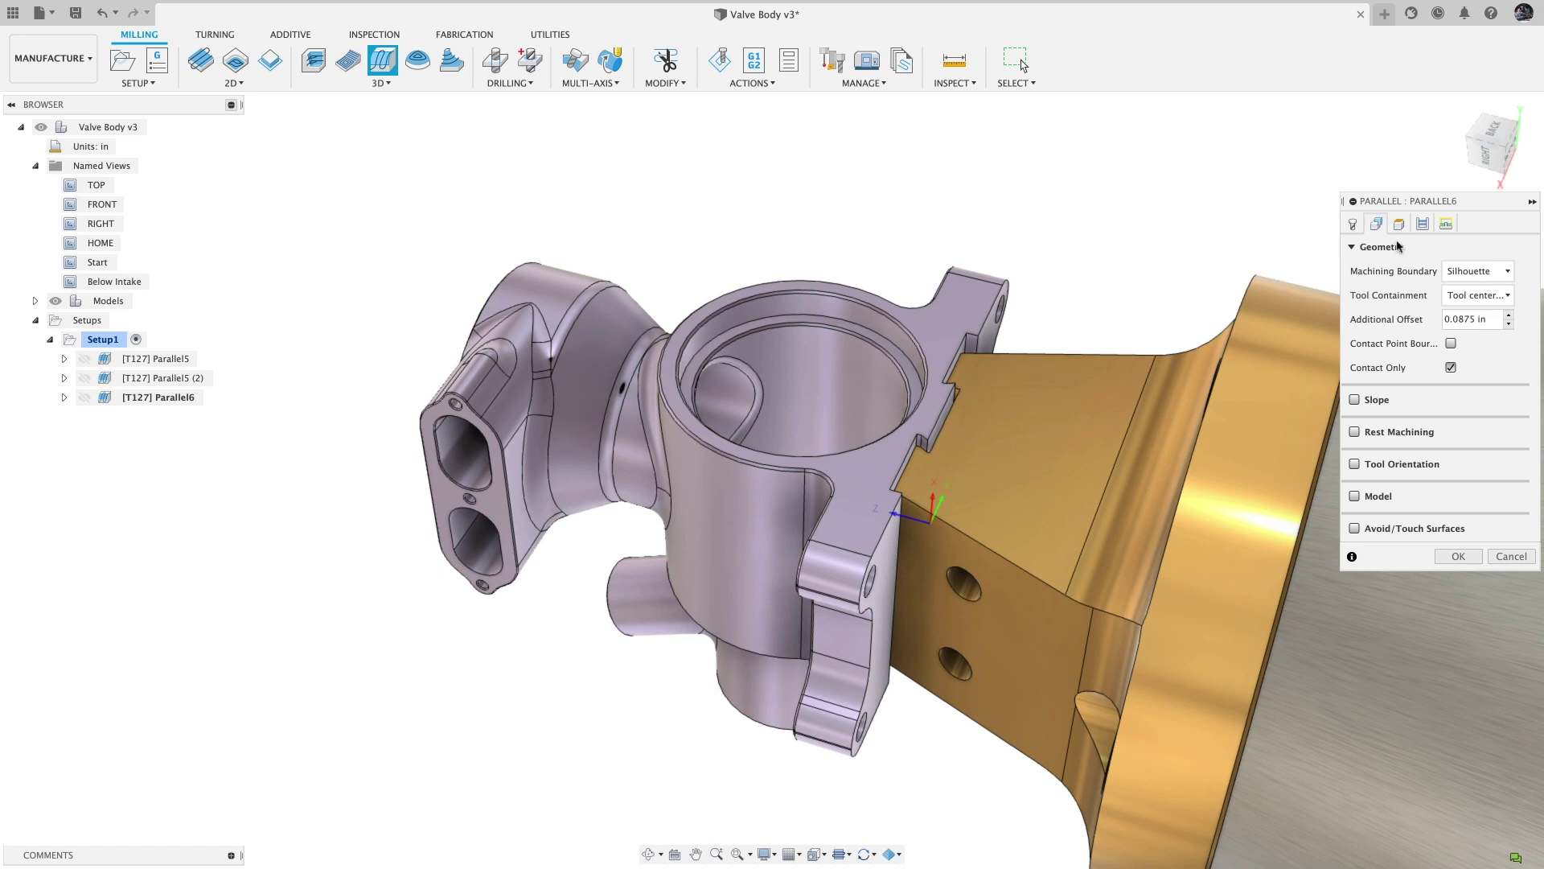
click(1355, 465)
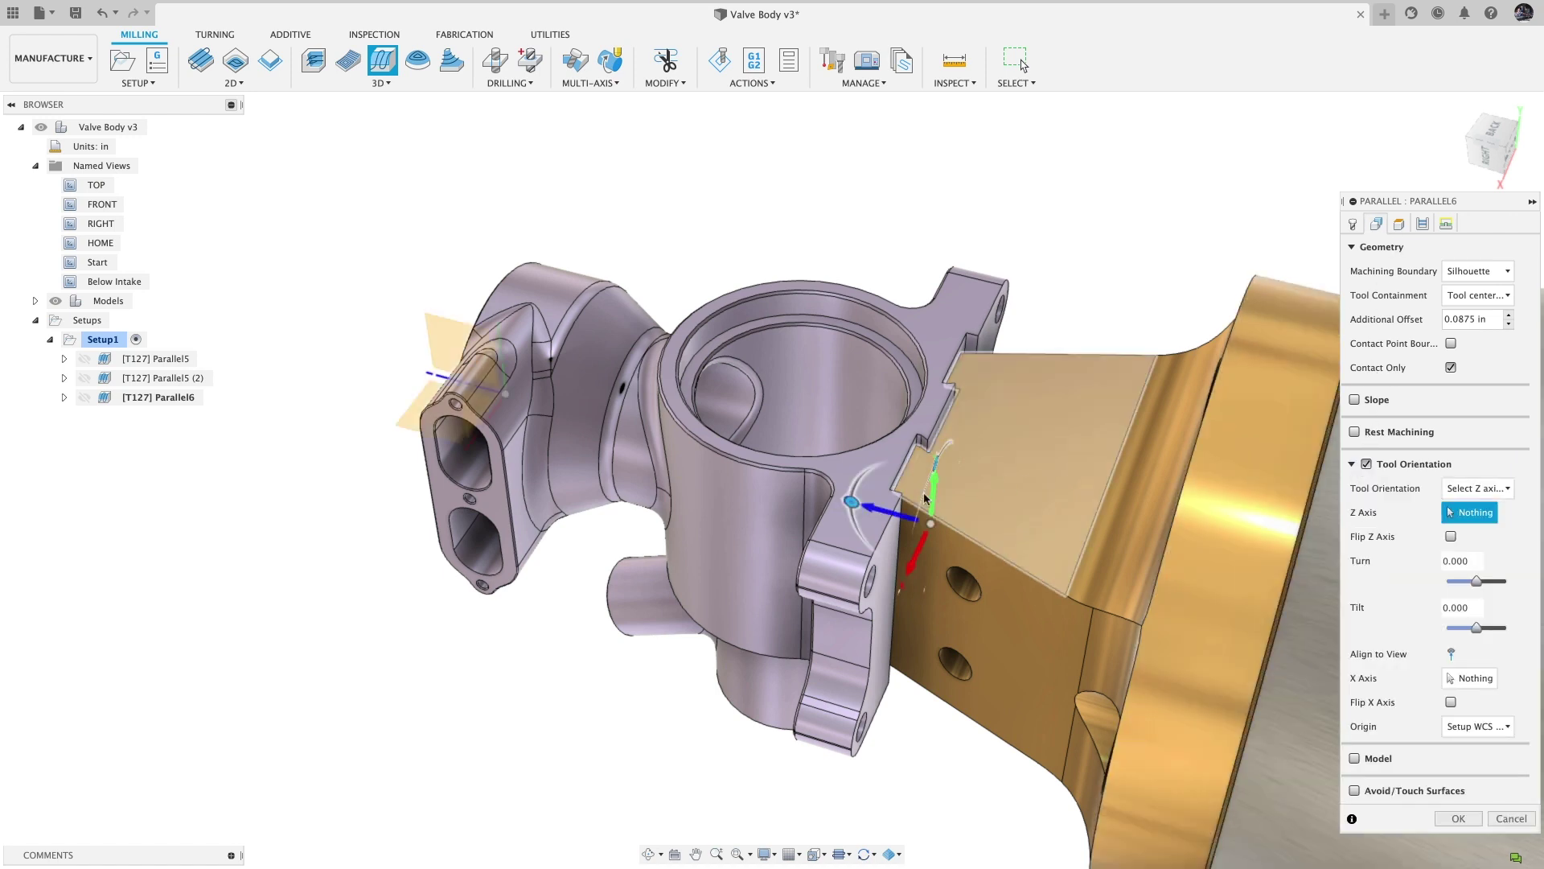
drag(923, 472, 893, 567)
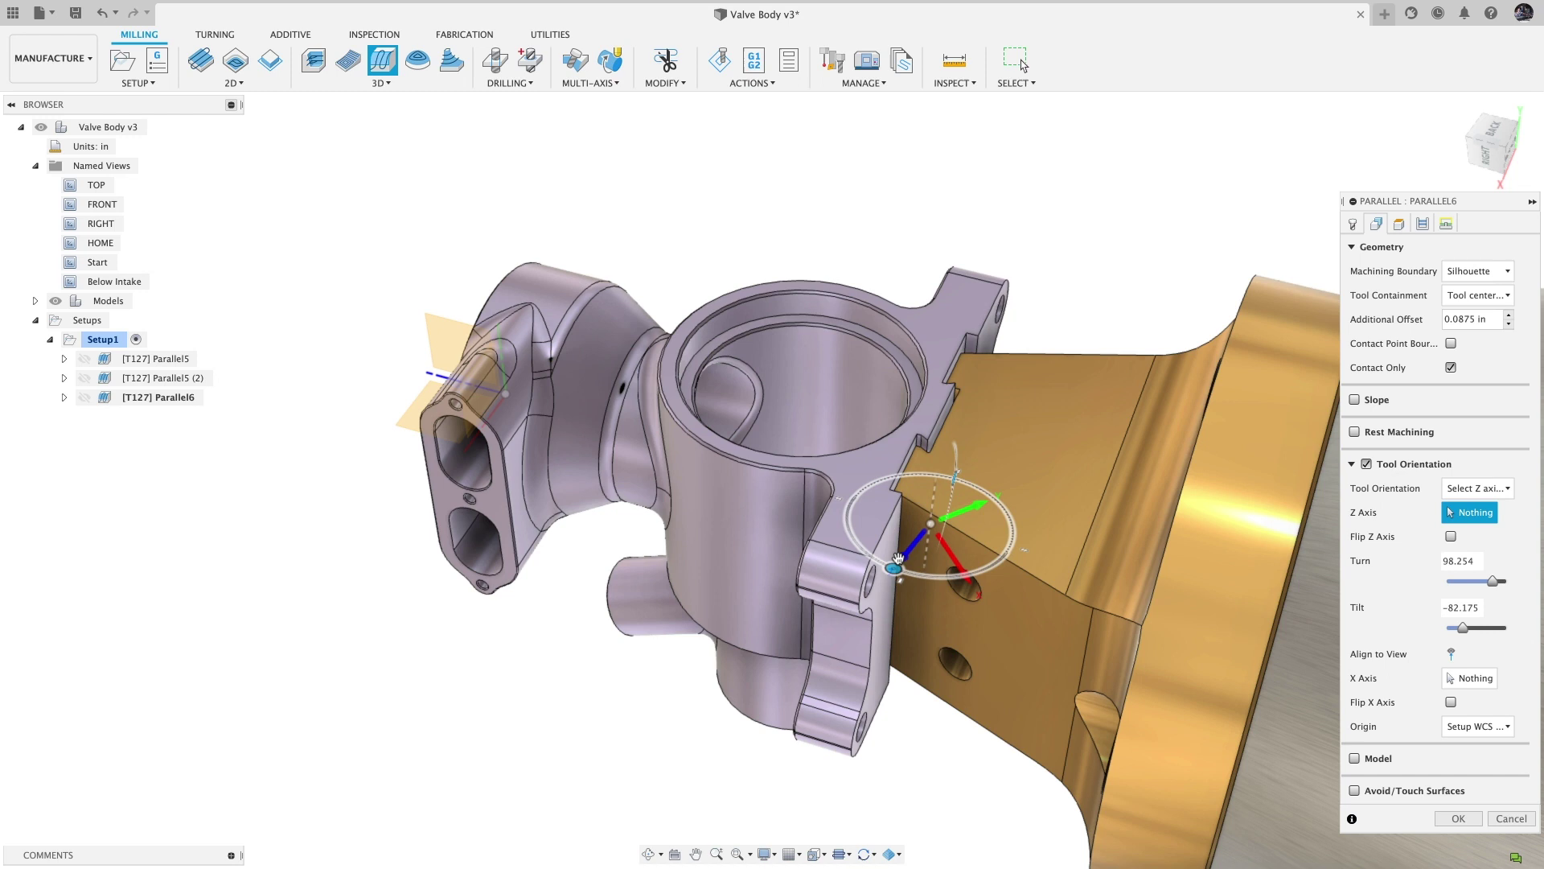
drag(949, 481, 987, 416)
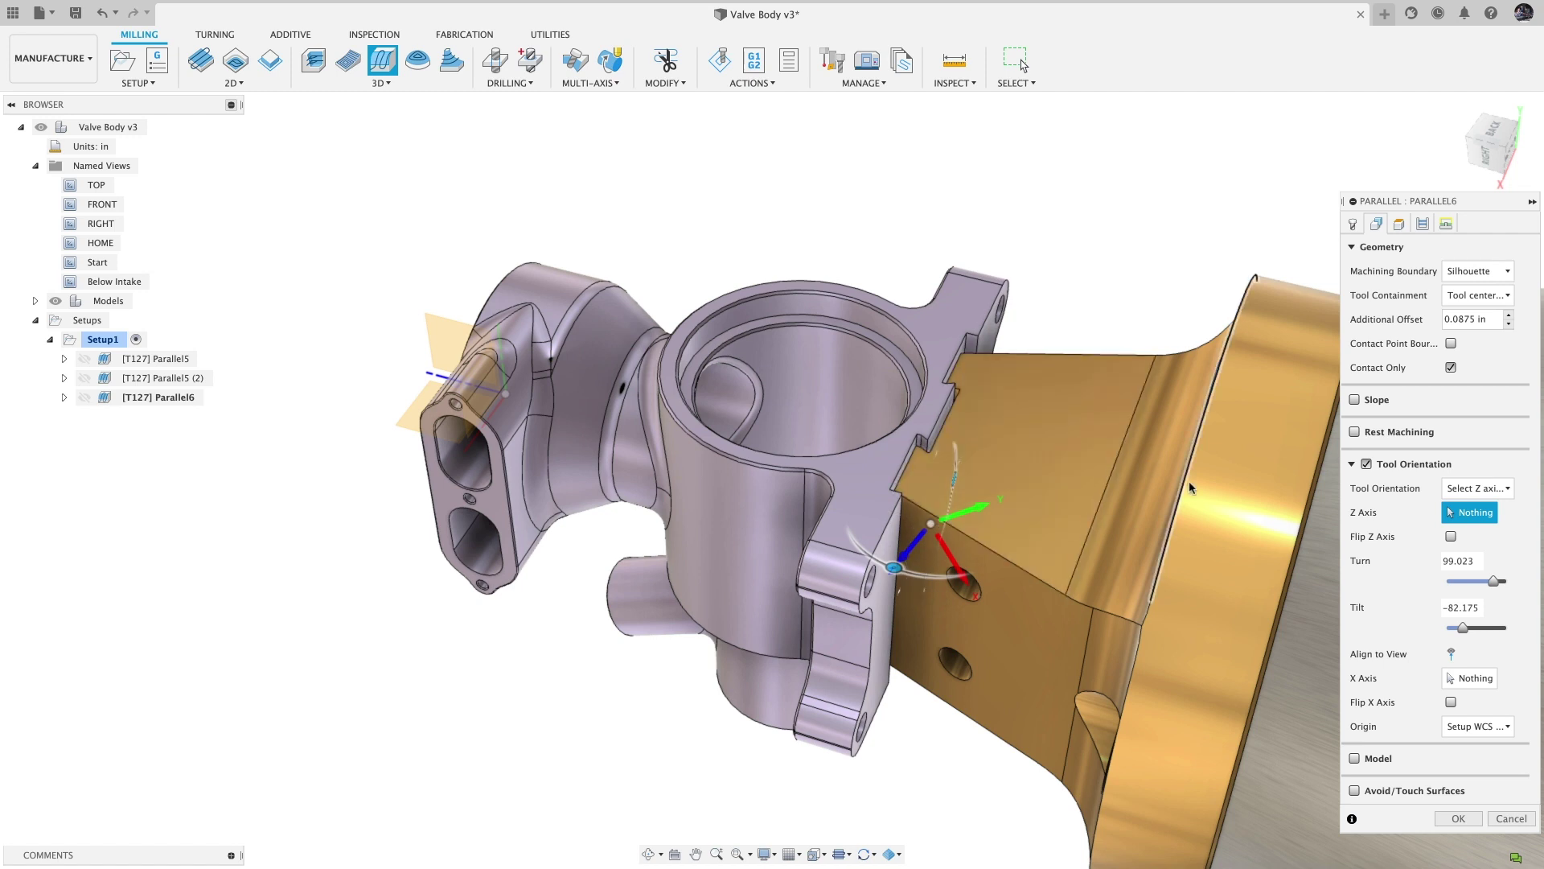
click(1452, 654)
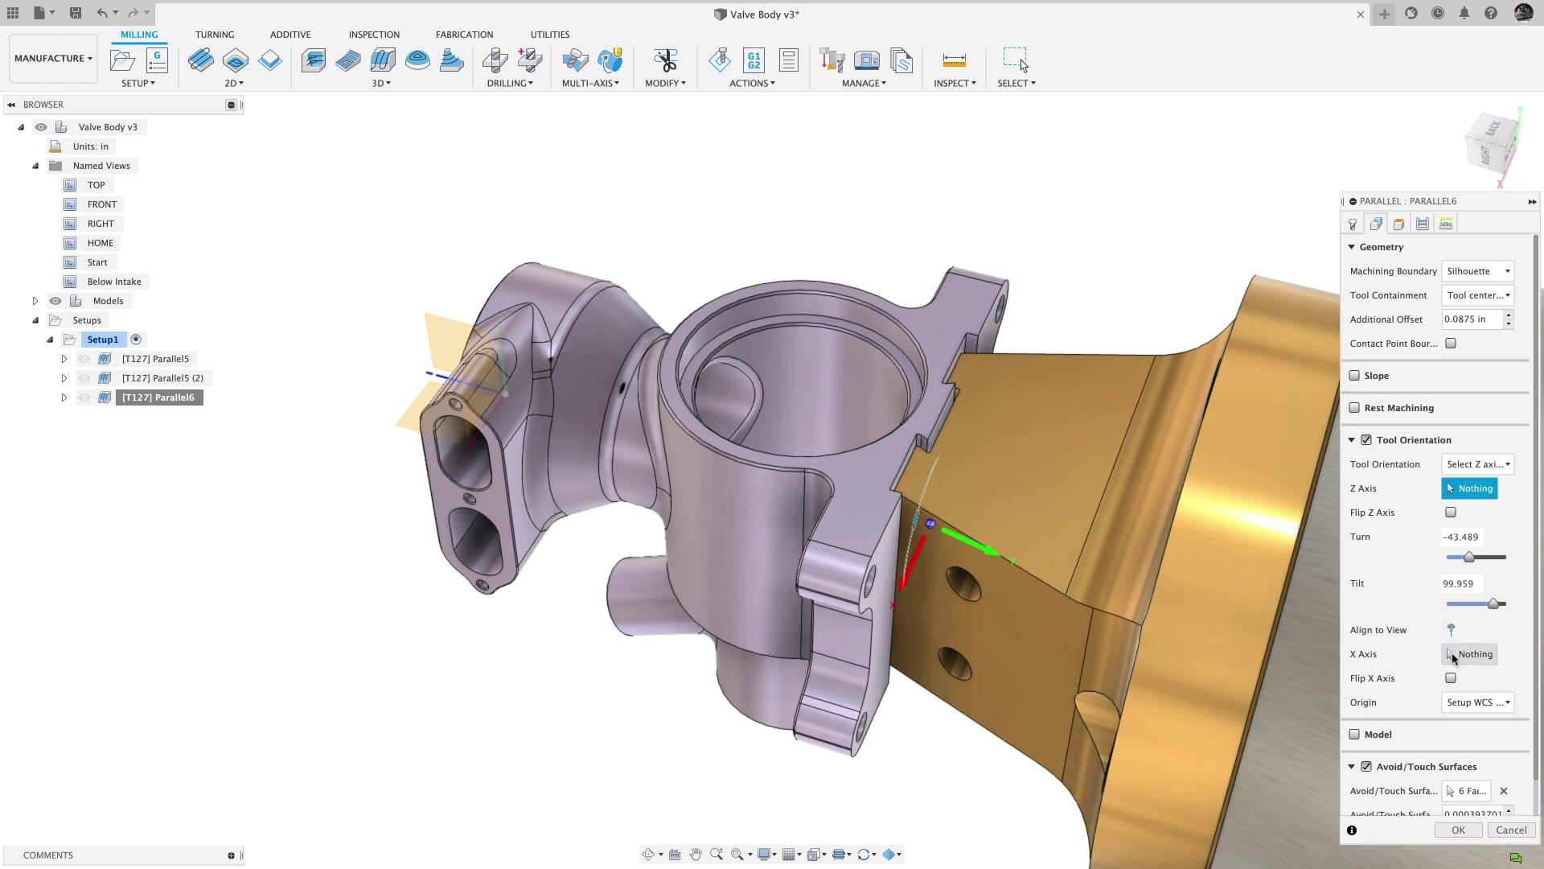
click(1466, 831)
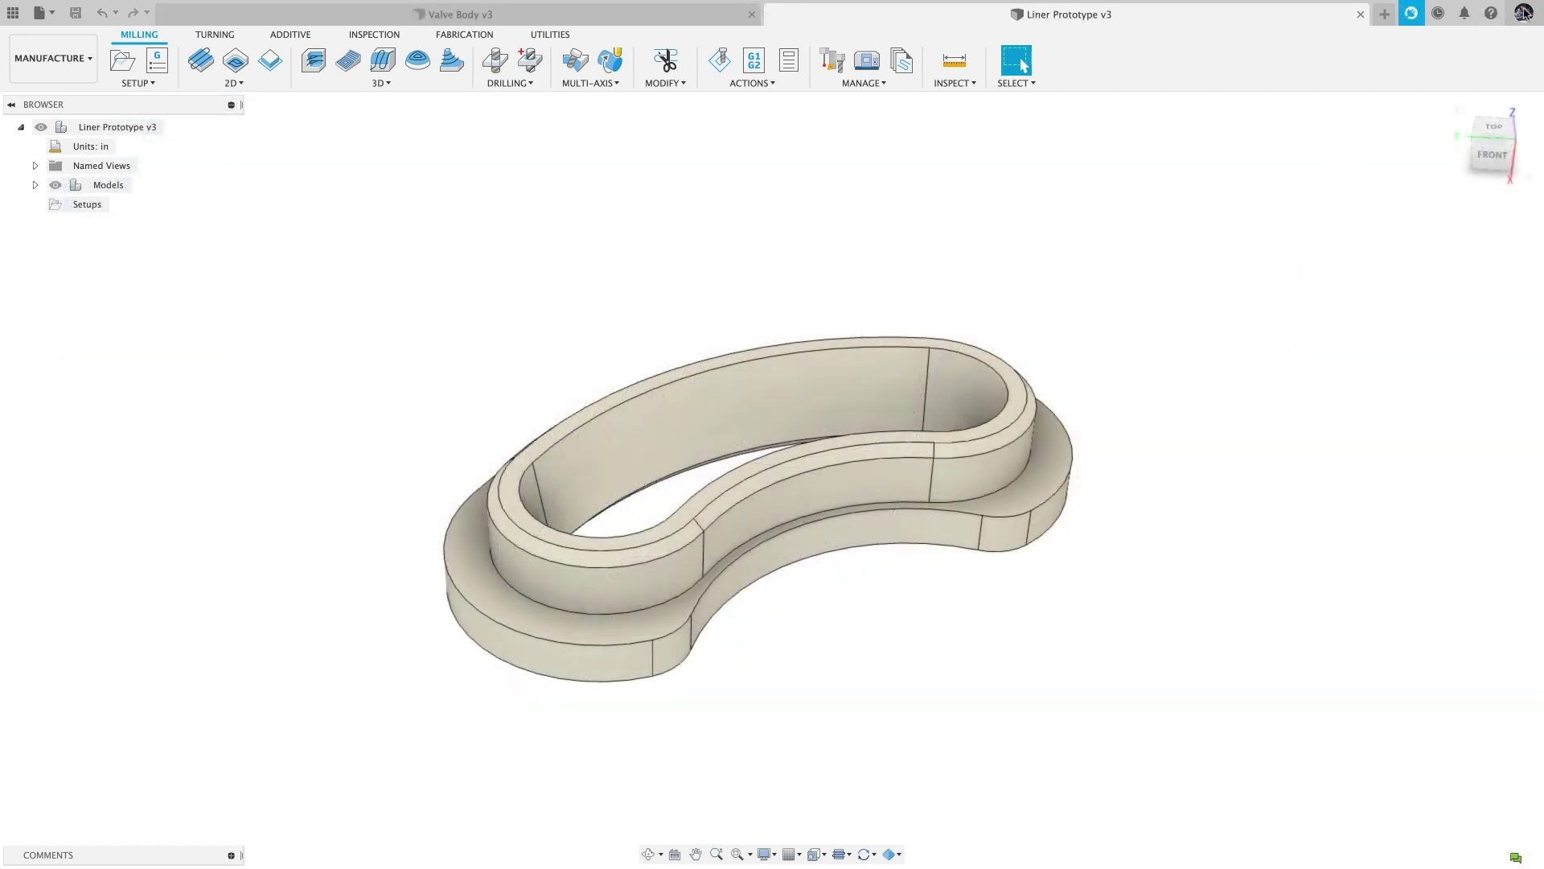
click(1524, 12)
click(1498, 53)
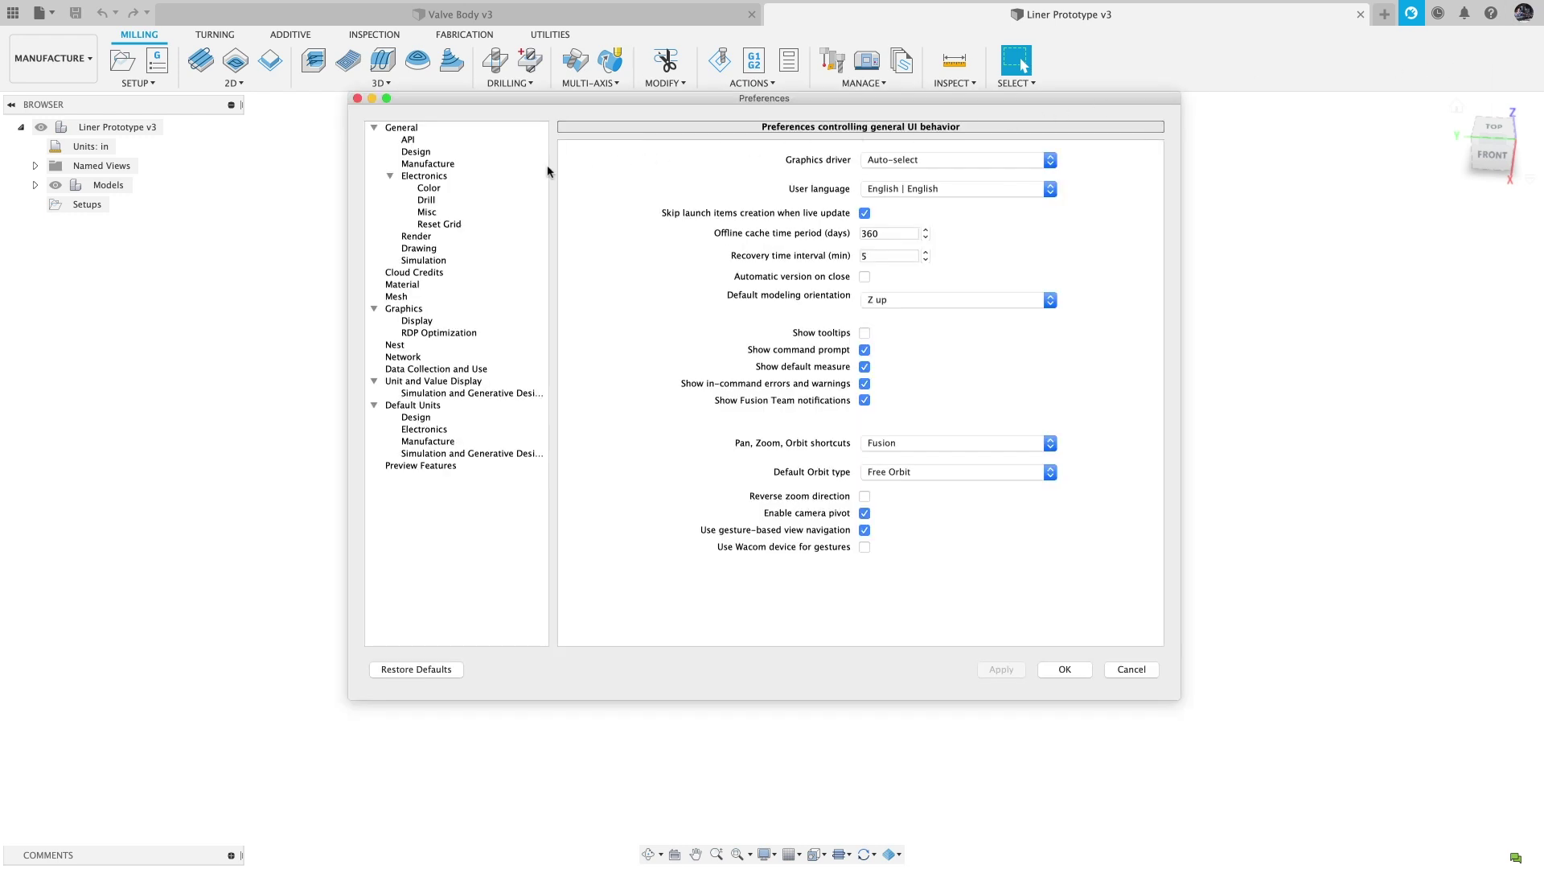
Step: Turn off Additive auto-generation of supports and optimized orientations in Manufacture preferences
click(438, 165)
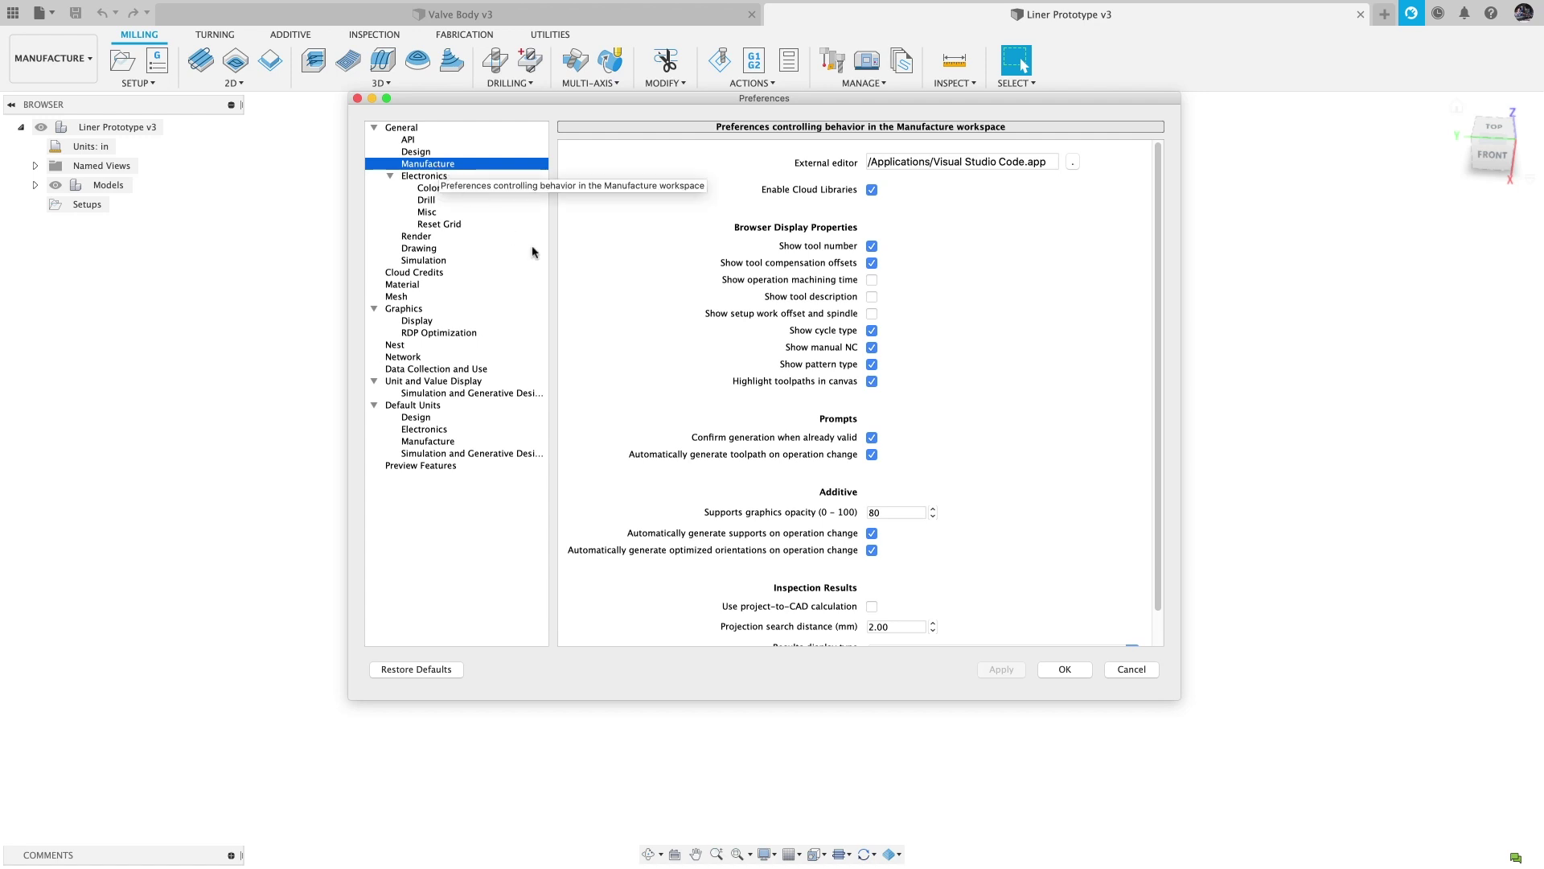
click(871, 550)
click(871, 534)
Step: Apply the preferences and start an Automatic Orientation study targeting the liner
click(1001, 669)
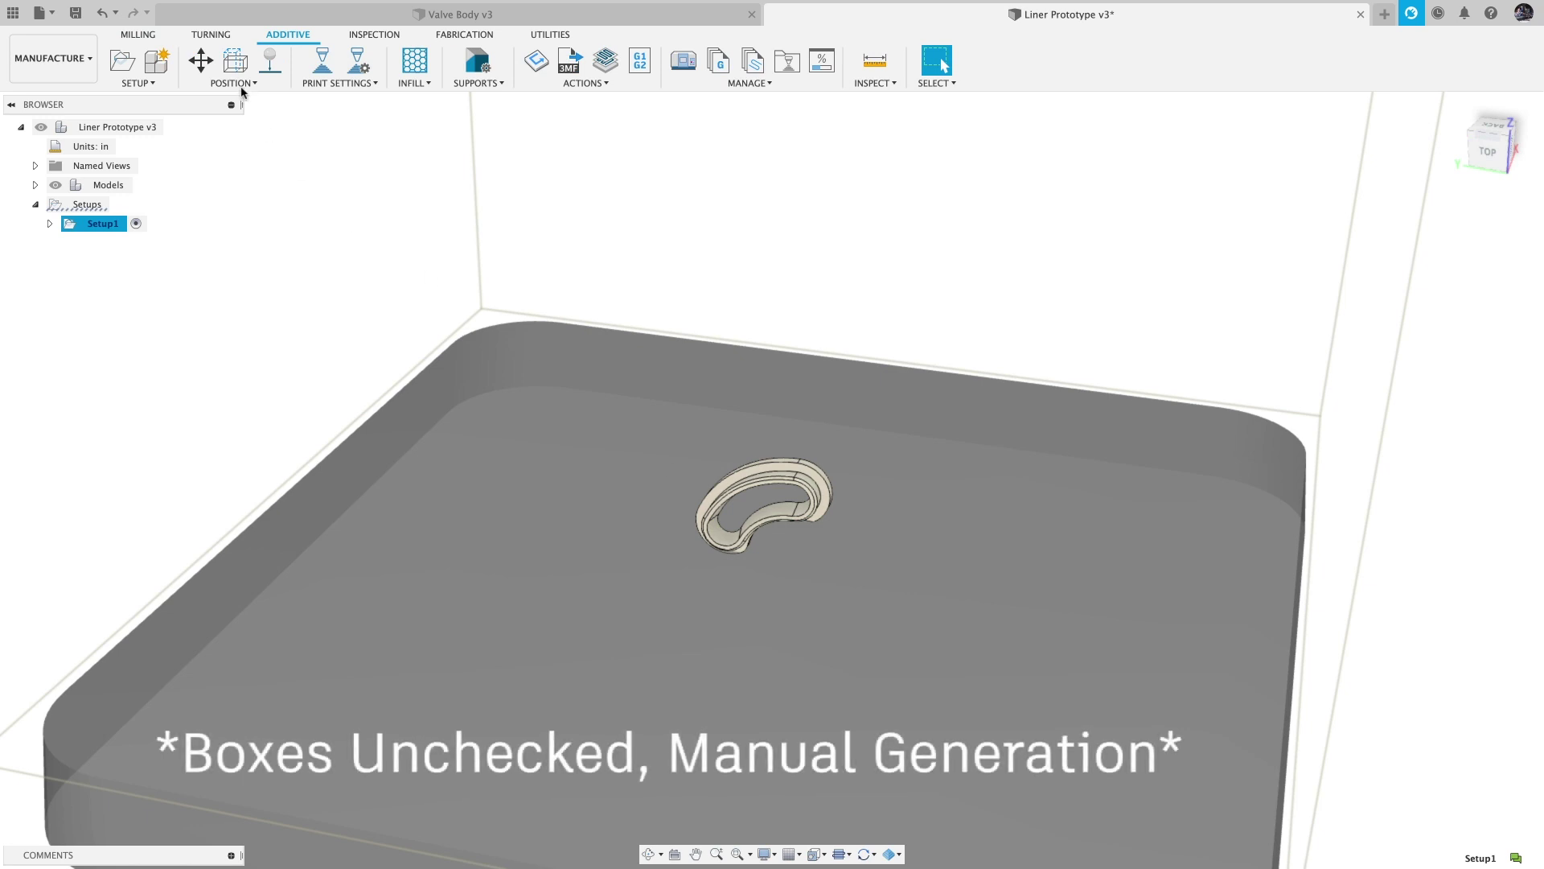
click(241, 89)
click(250, 135)
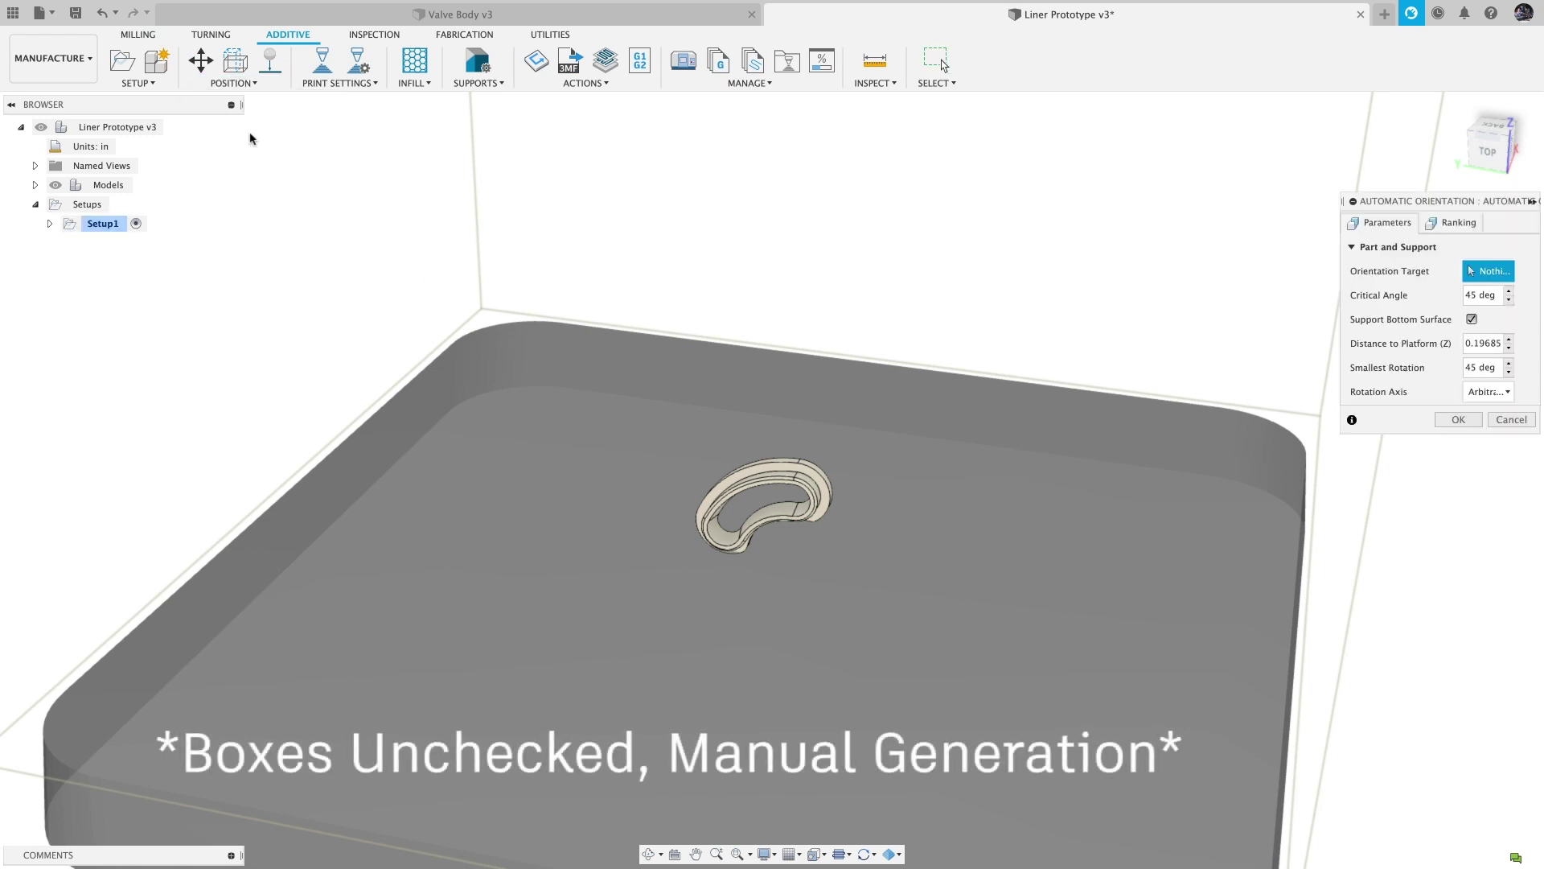
click(800, 482)
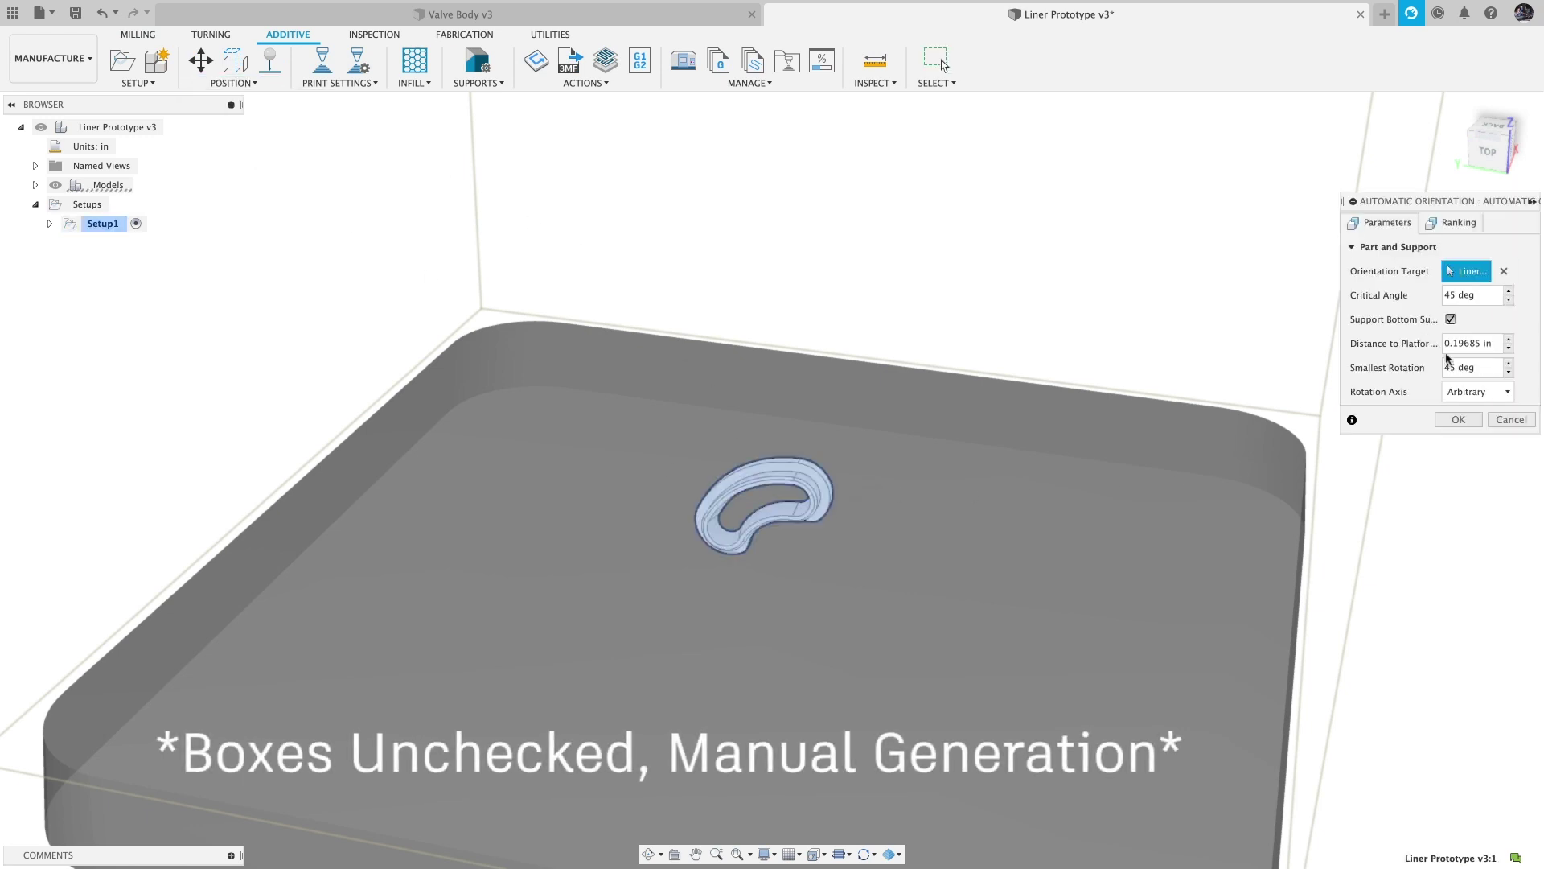
Step: Rank orientations with Support Volume Low and Part Height Very high, then generate the results
click(1453, 223)
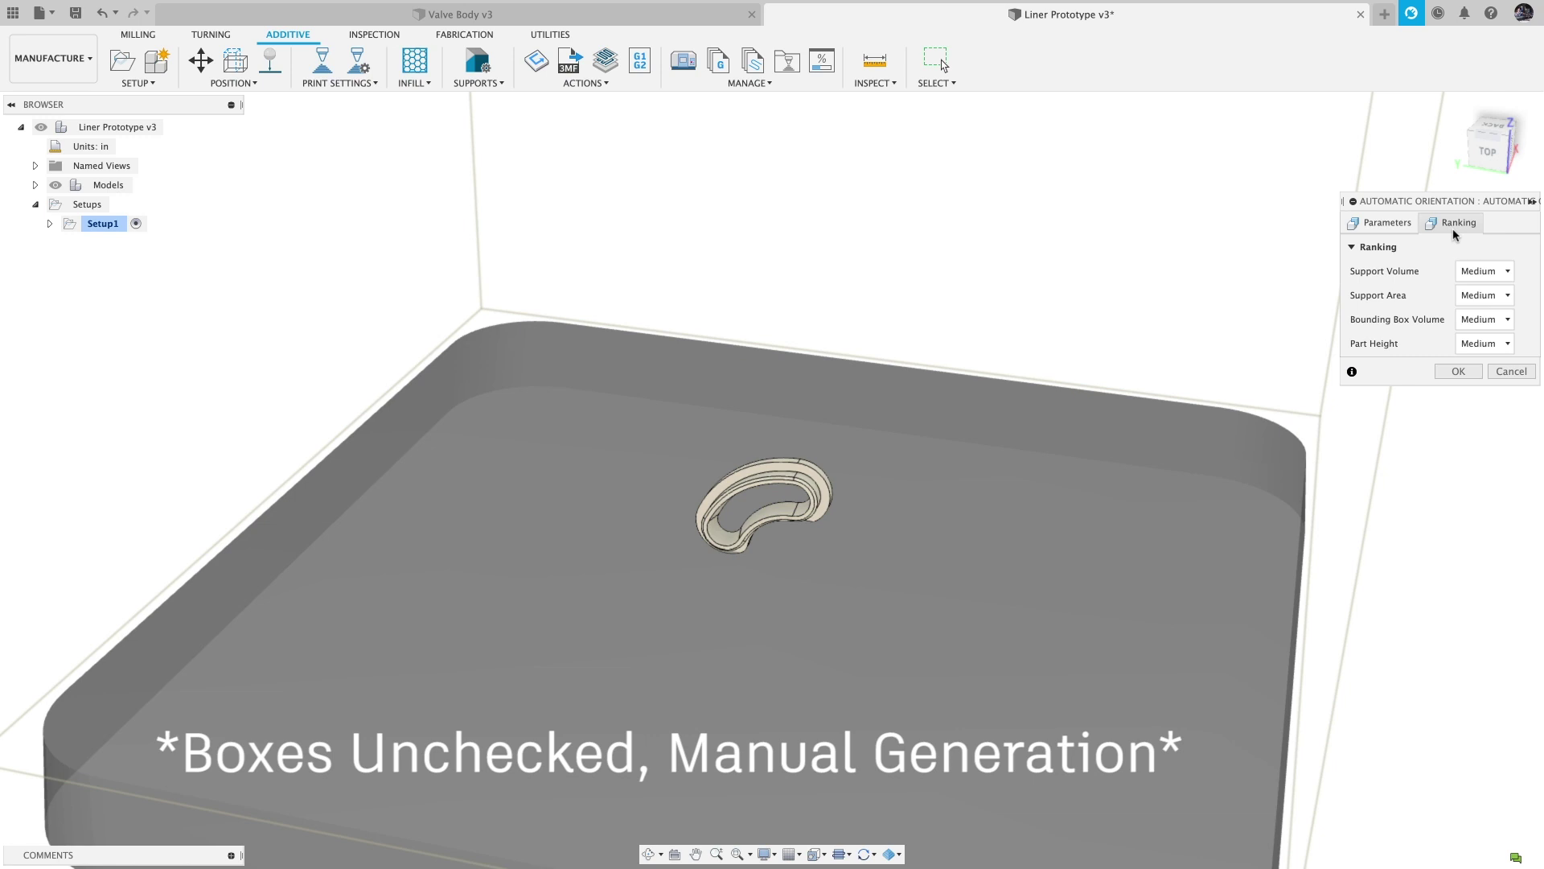
click(1482, 271)
click(1482, 325)
click(1483, 344)
click(1492, 449)
click(1464, 372)
right_click(234, 304)
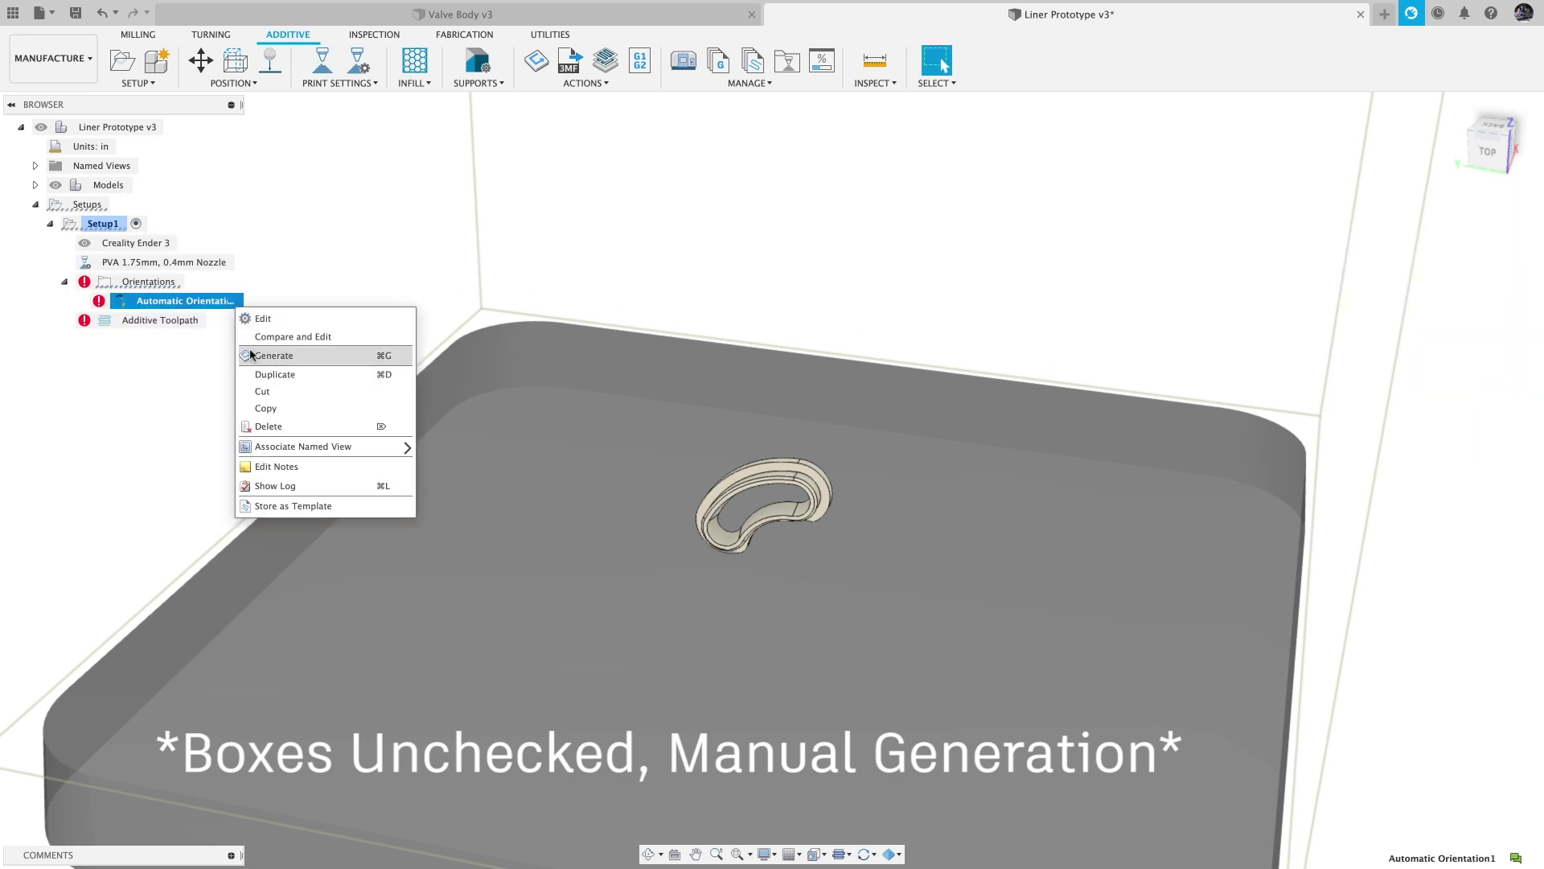
click(252, 355)
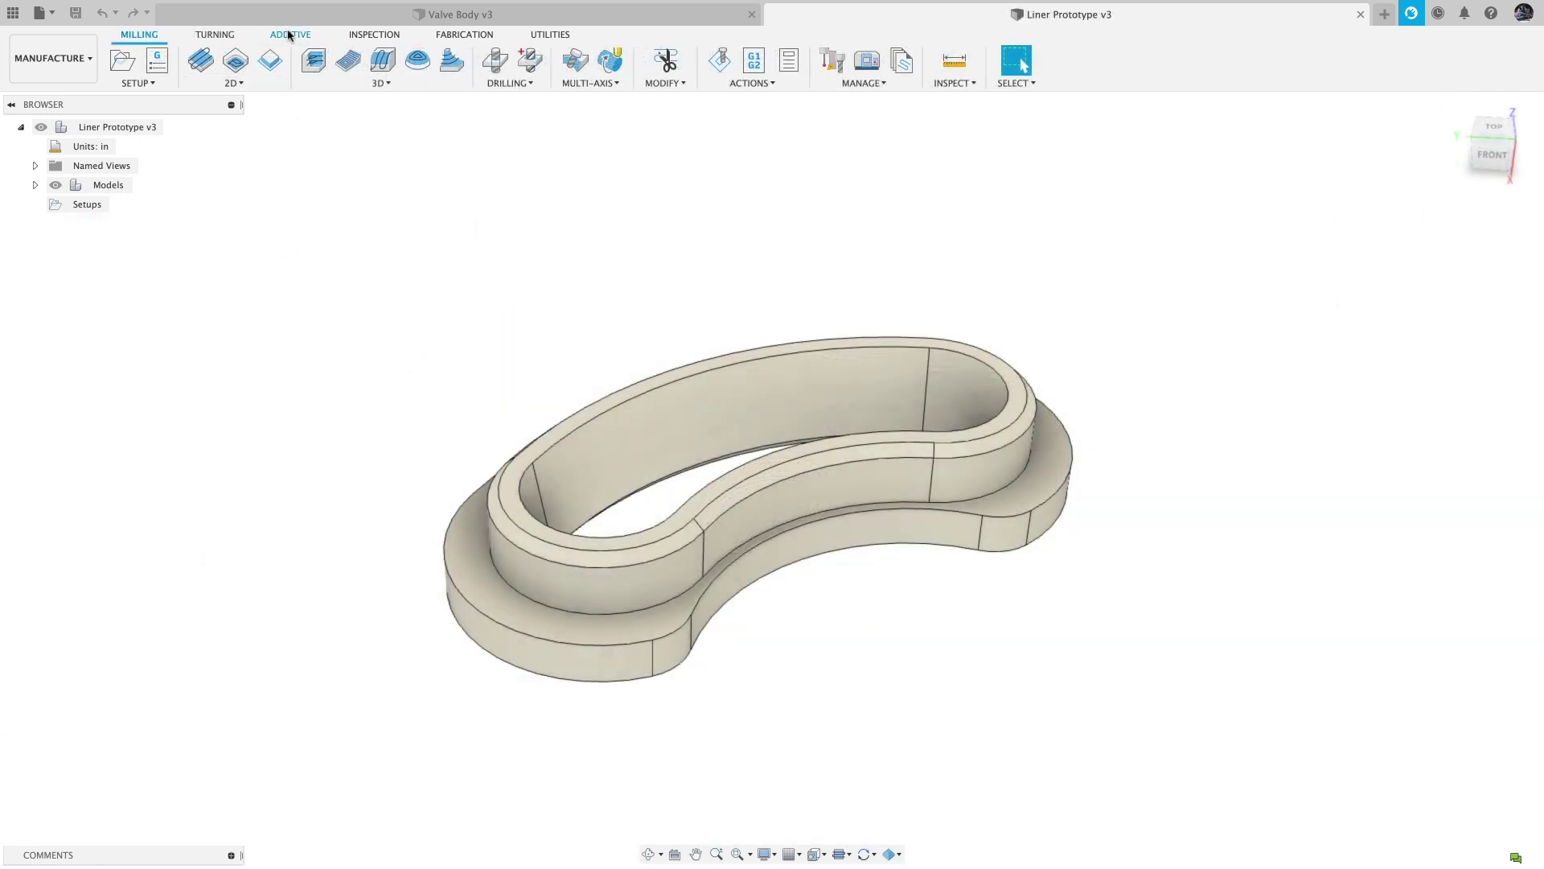
Step: Create a new additive setup and browse printers in the Fusion 360 machine library
click(291, 34)
click(123, 65)
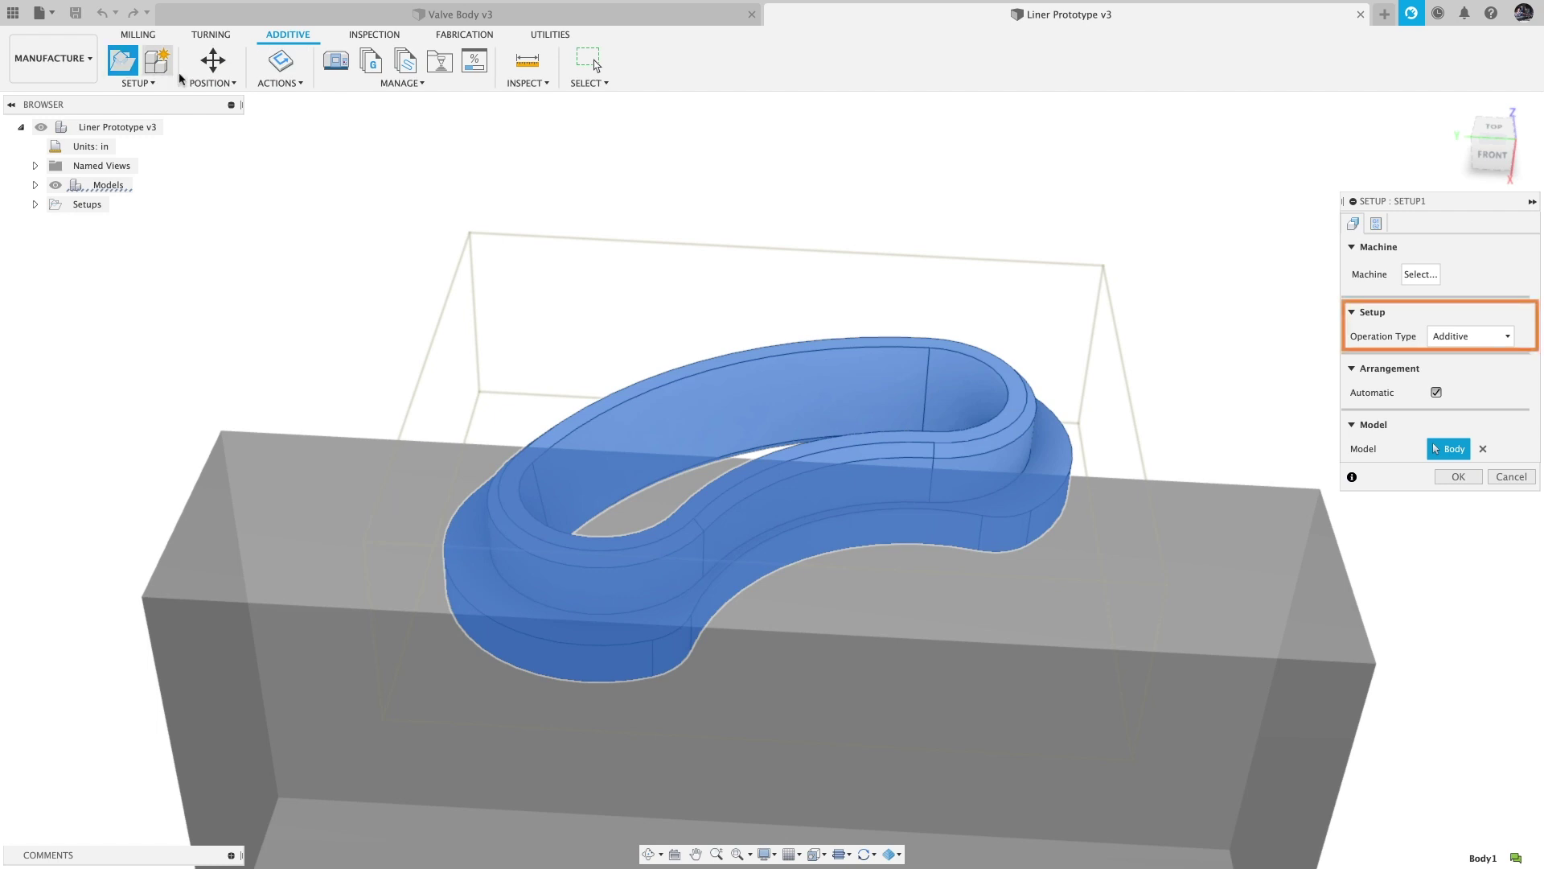
click(1420, 274)
click(413, 303)
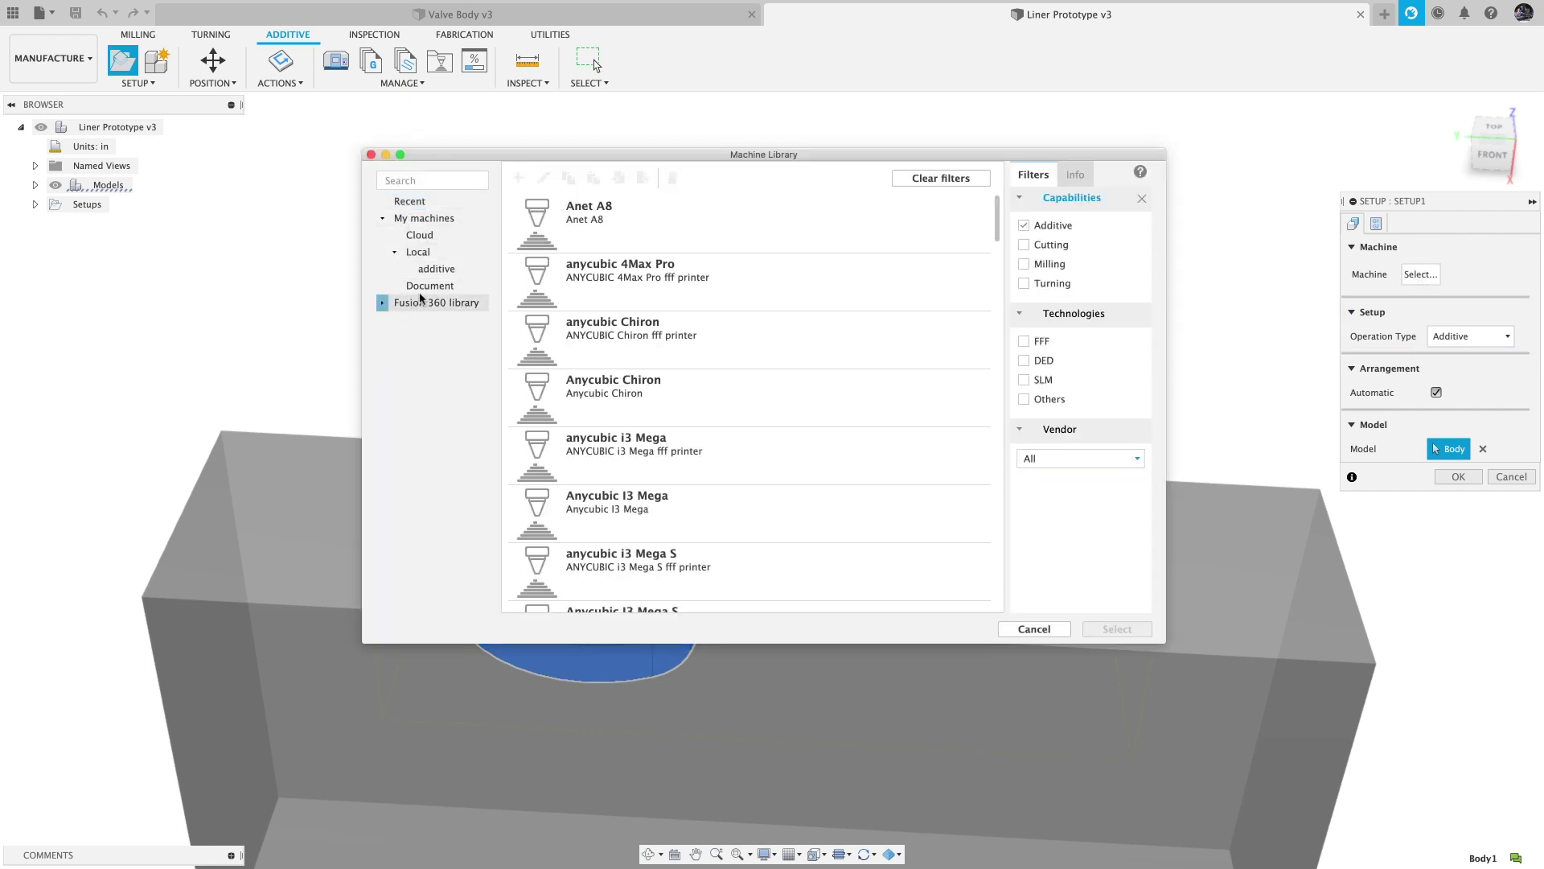
Step: Filter the machine library vendor to Creality and scroll to the Ender models
click(1137, 460)
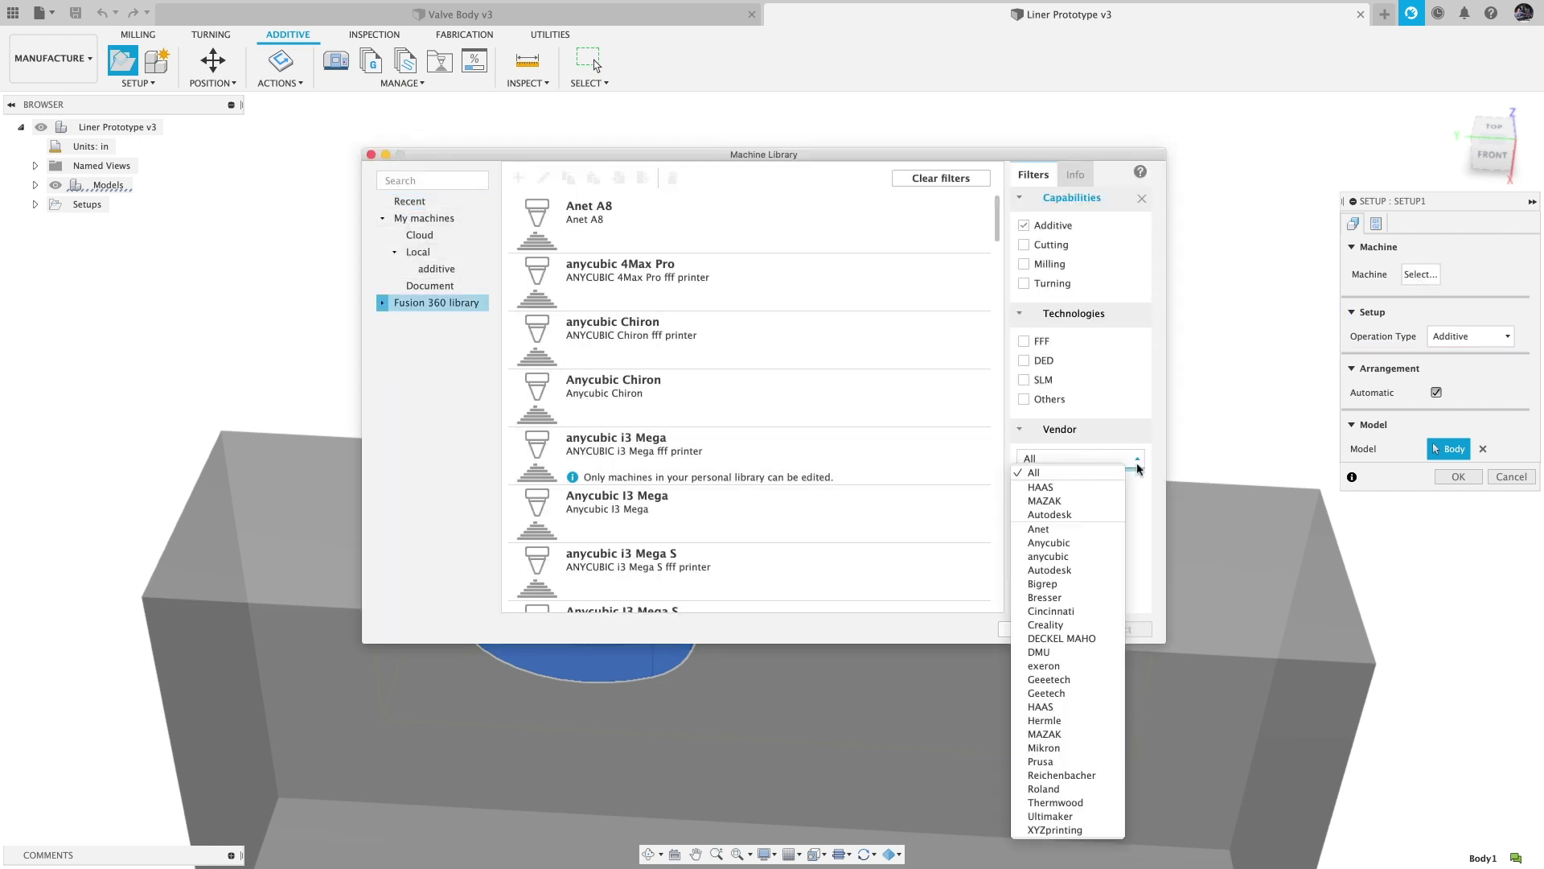
click(1061, 679)
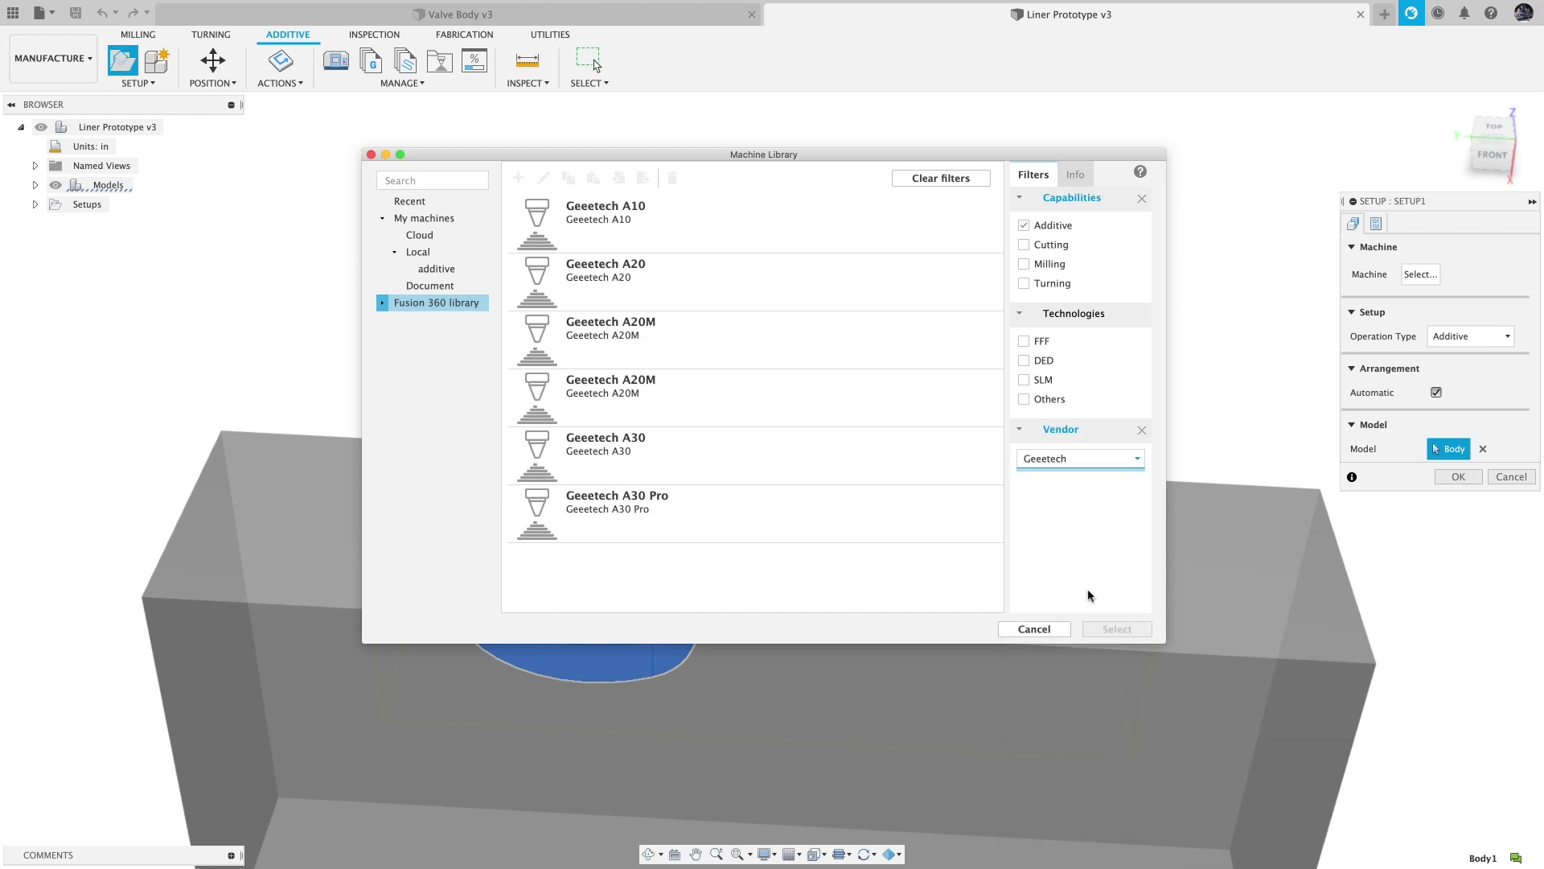
click(1119, 460)
click(1080, 405)
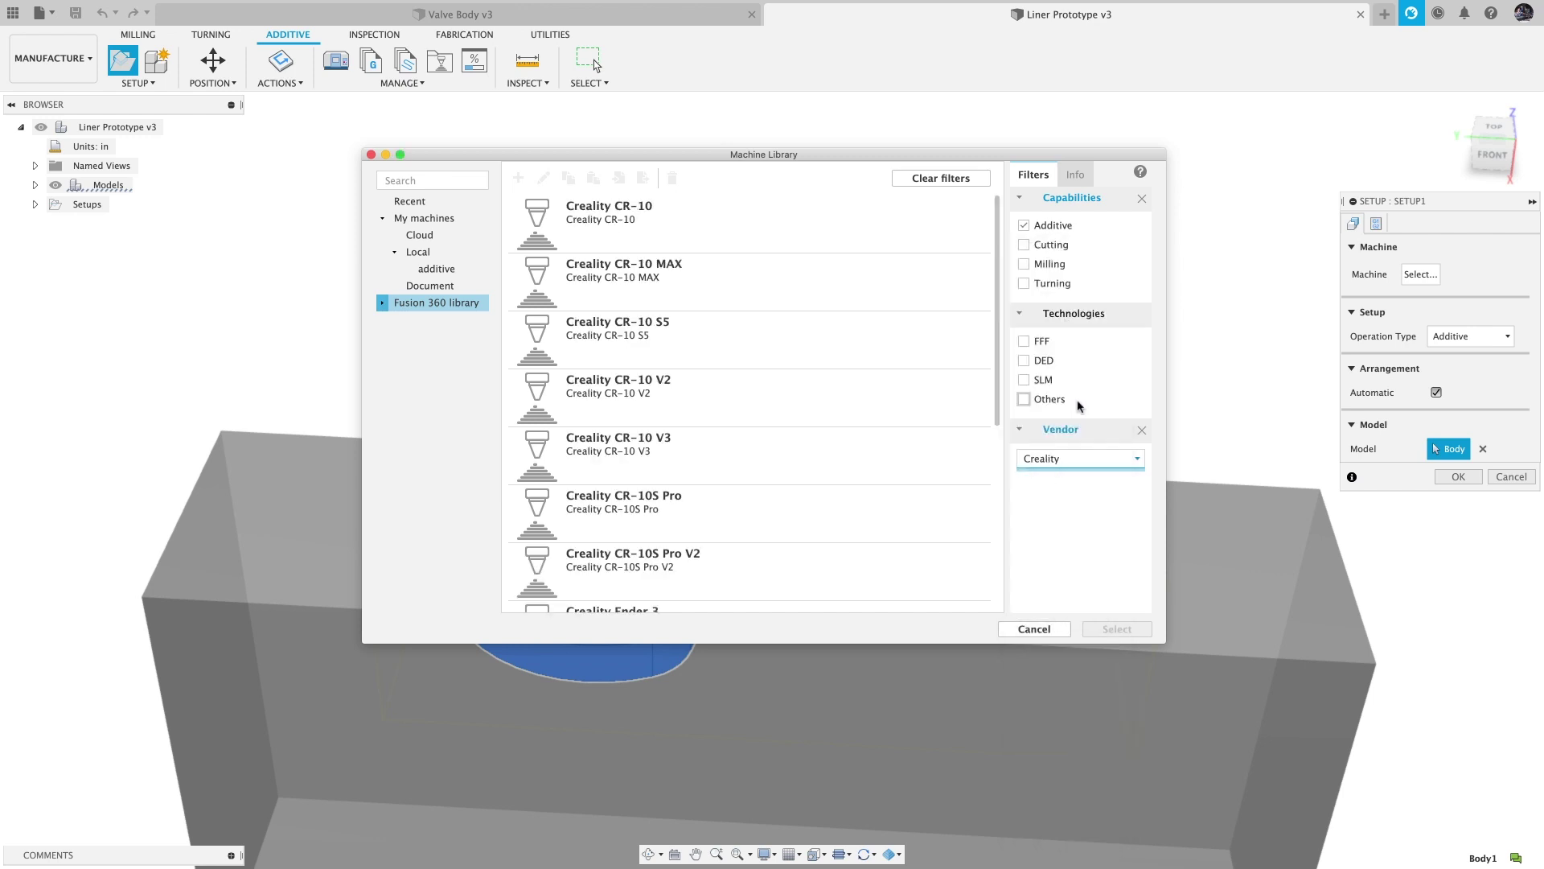
drag(1003, 386, 996, 529)
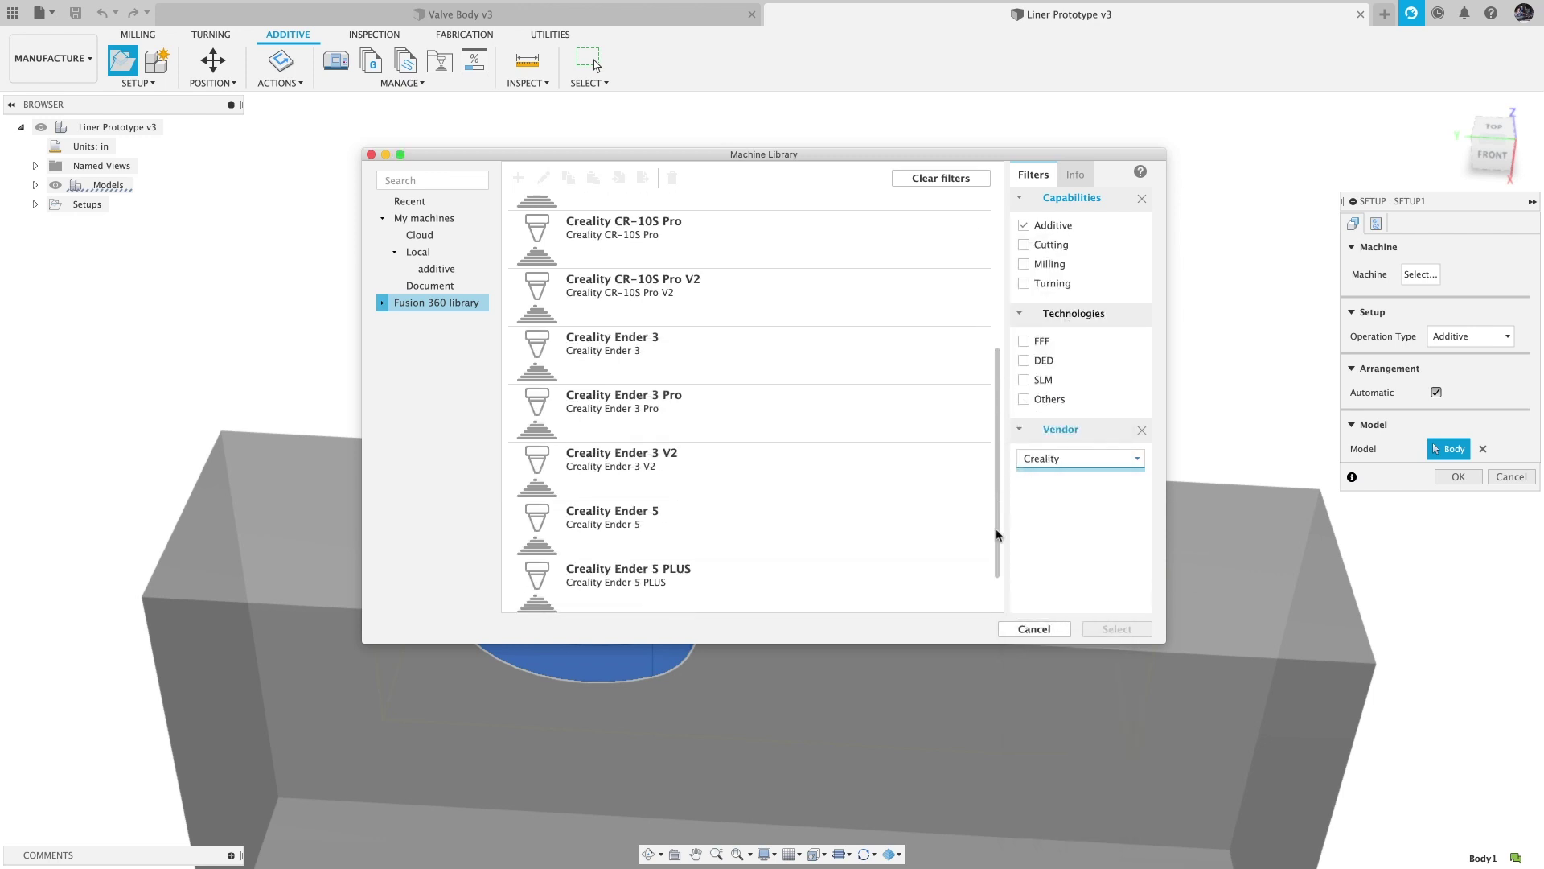
right_click(133, 443)
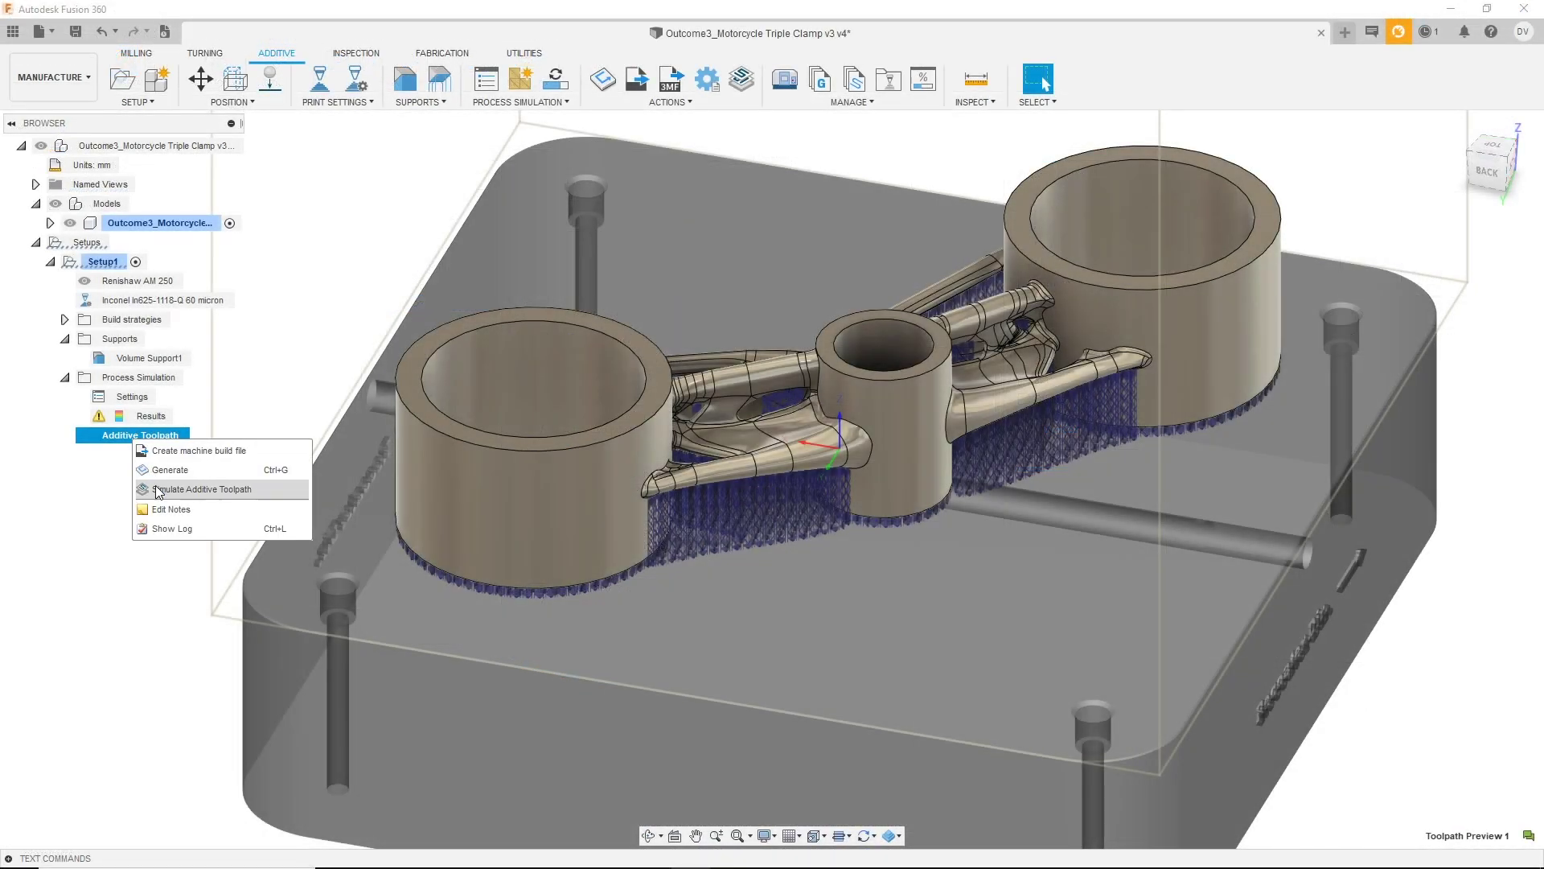
Step: Simulate the Additive Toolpath and open the process simulation displacement Results View
click(158, 490)
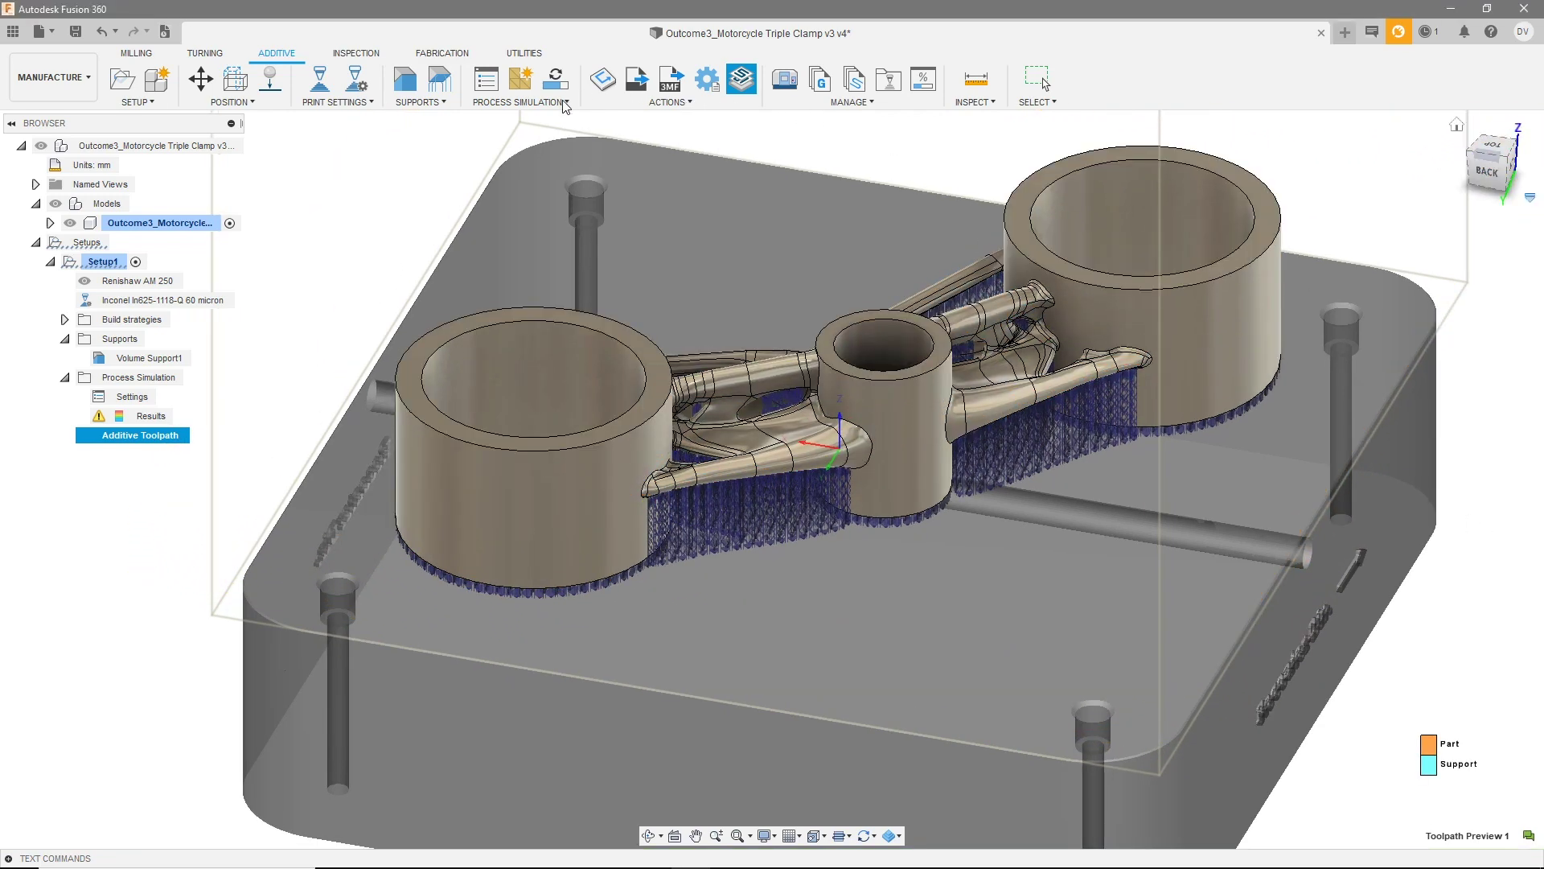
click(565, 103)
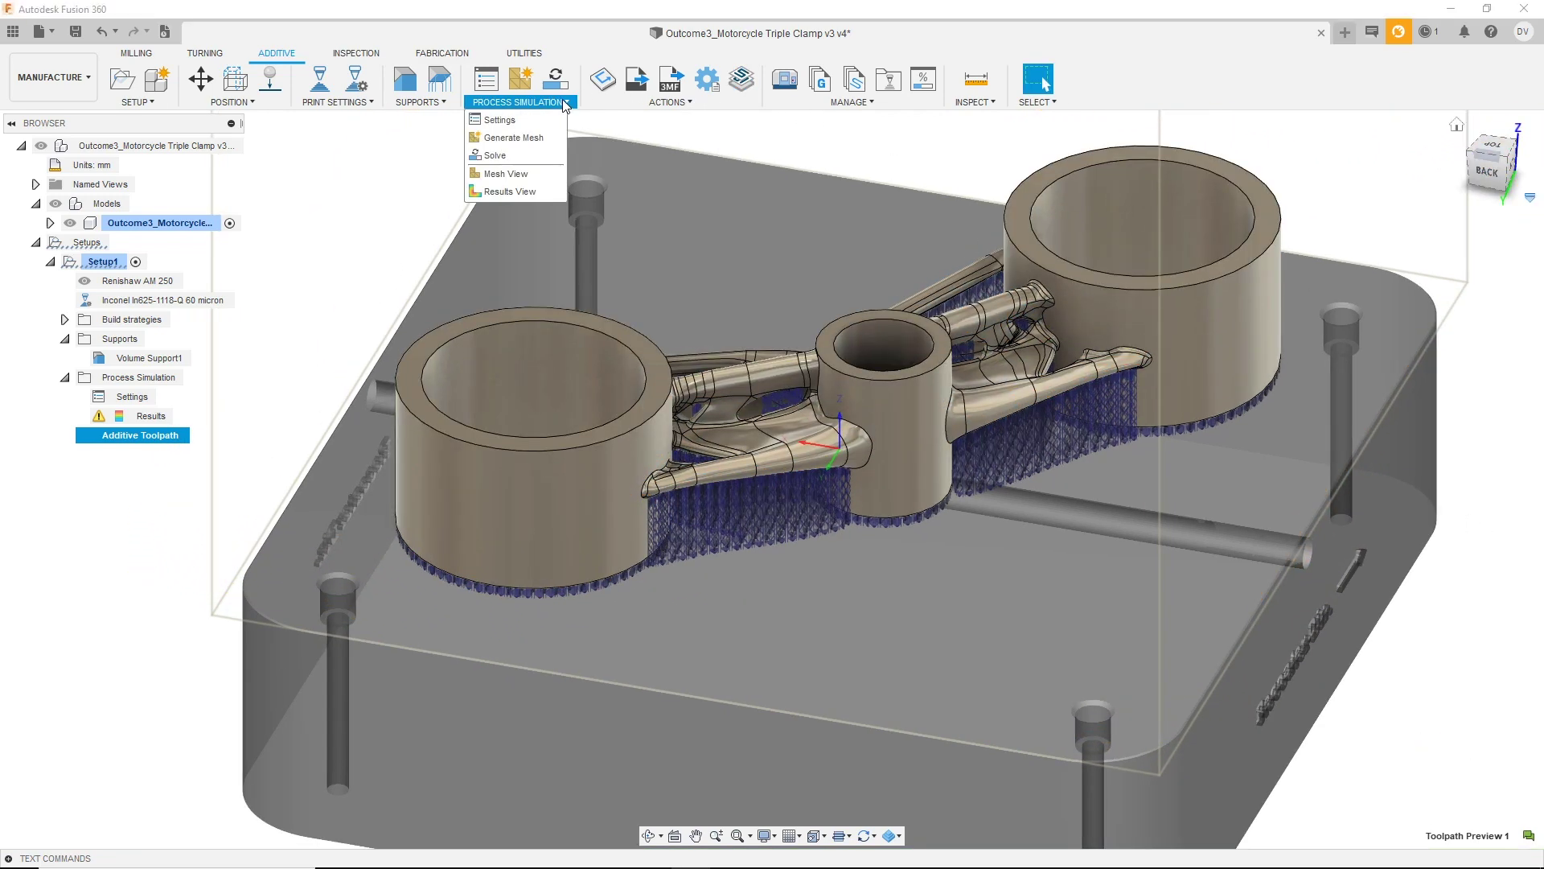
click(510, 191)
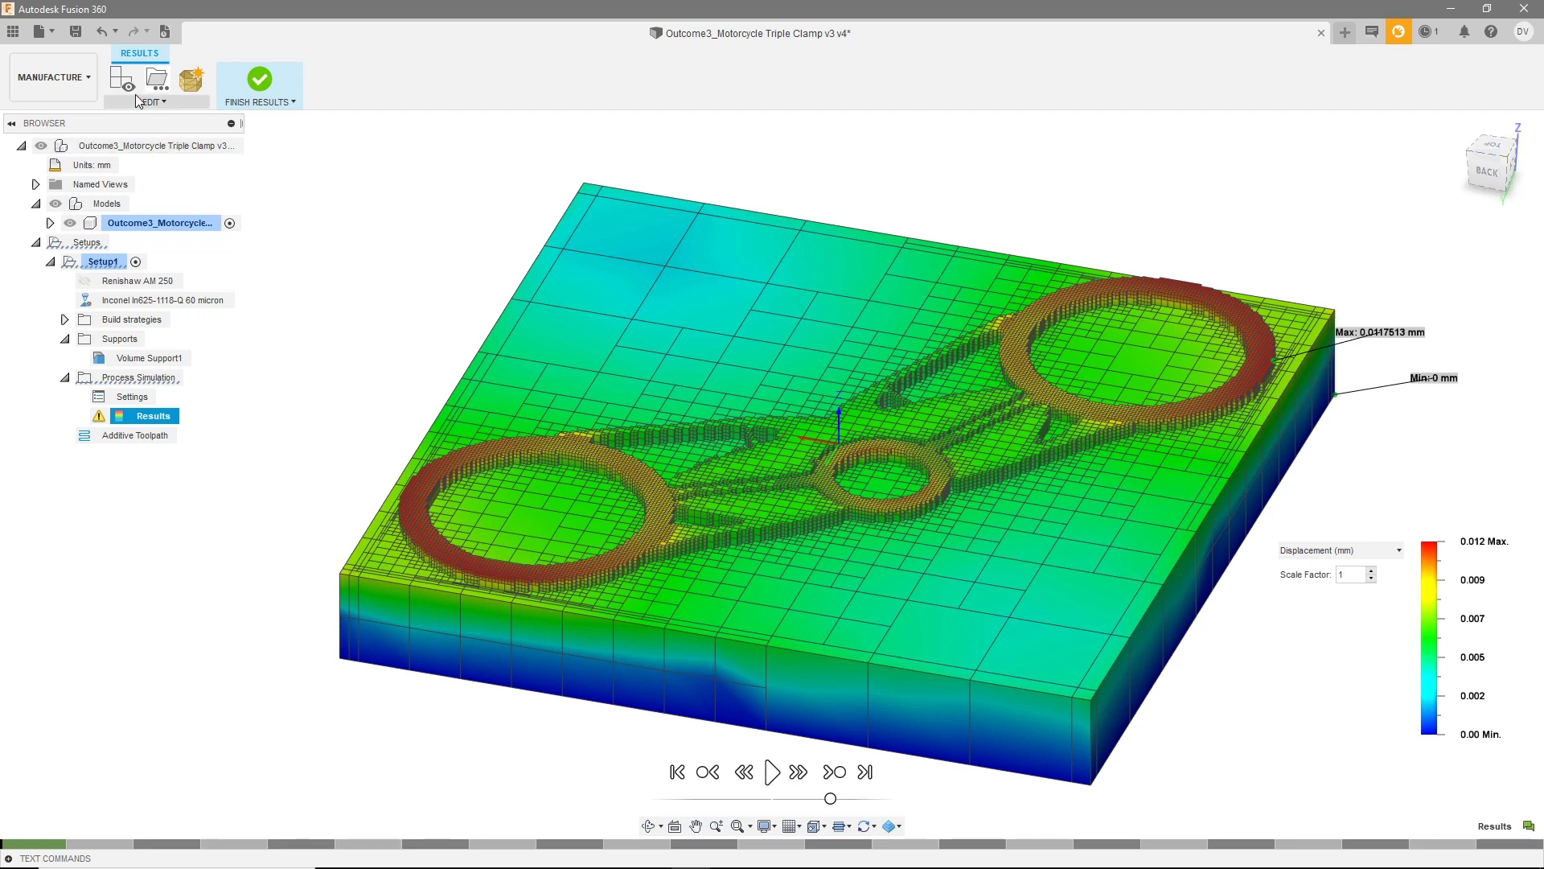
Step: Hide mesh edges, play the build displacement animation, and close the recoater interference warning
click(124, 74)
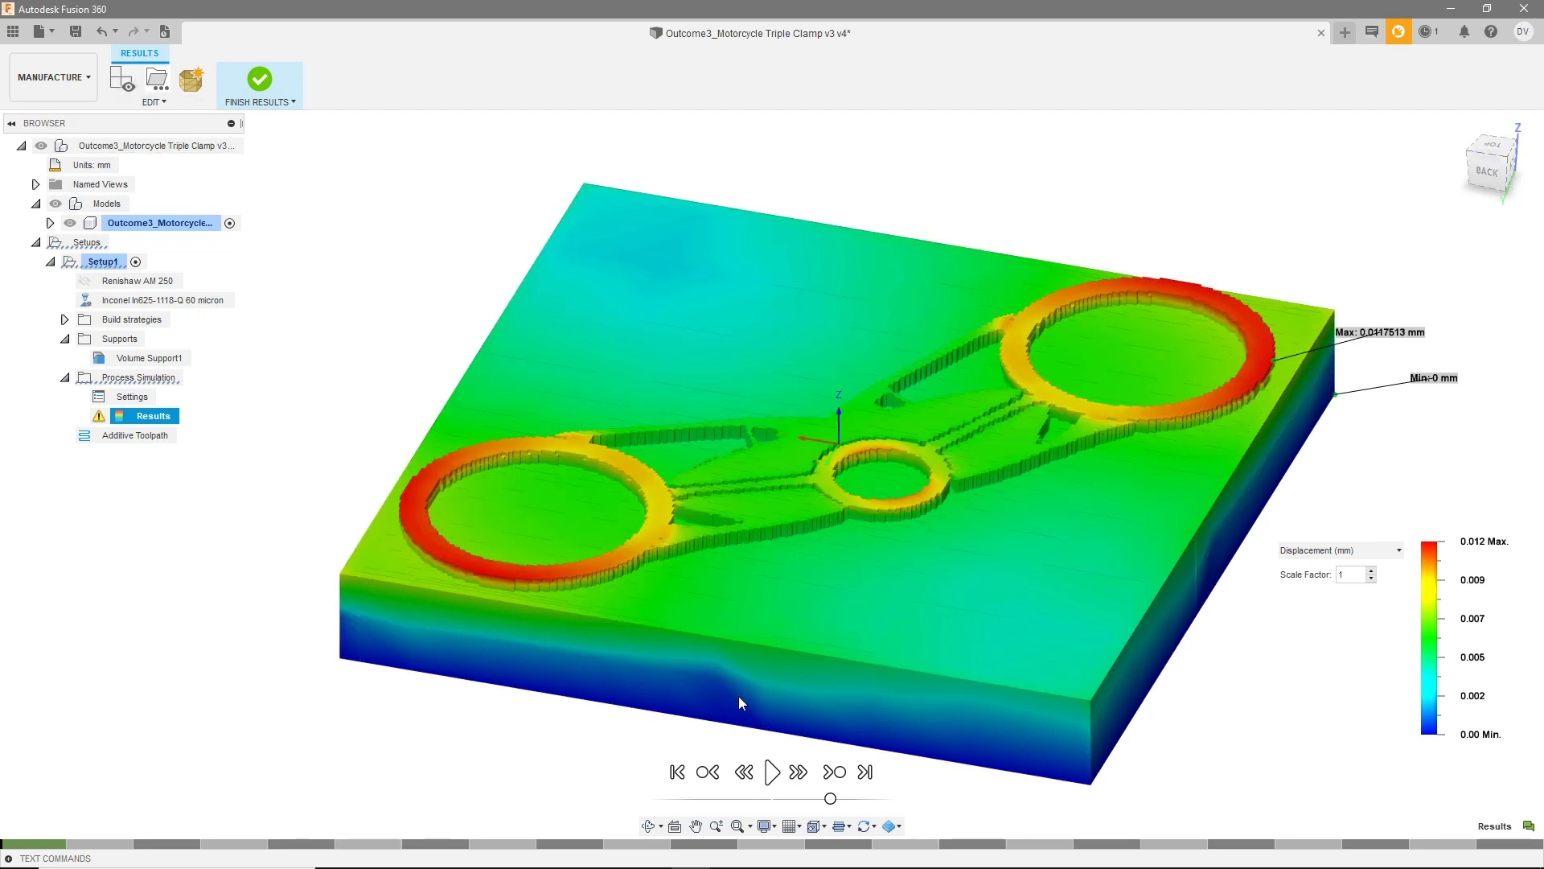
click(772, 773)
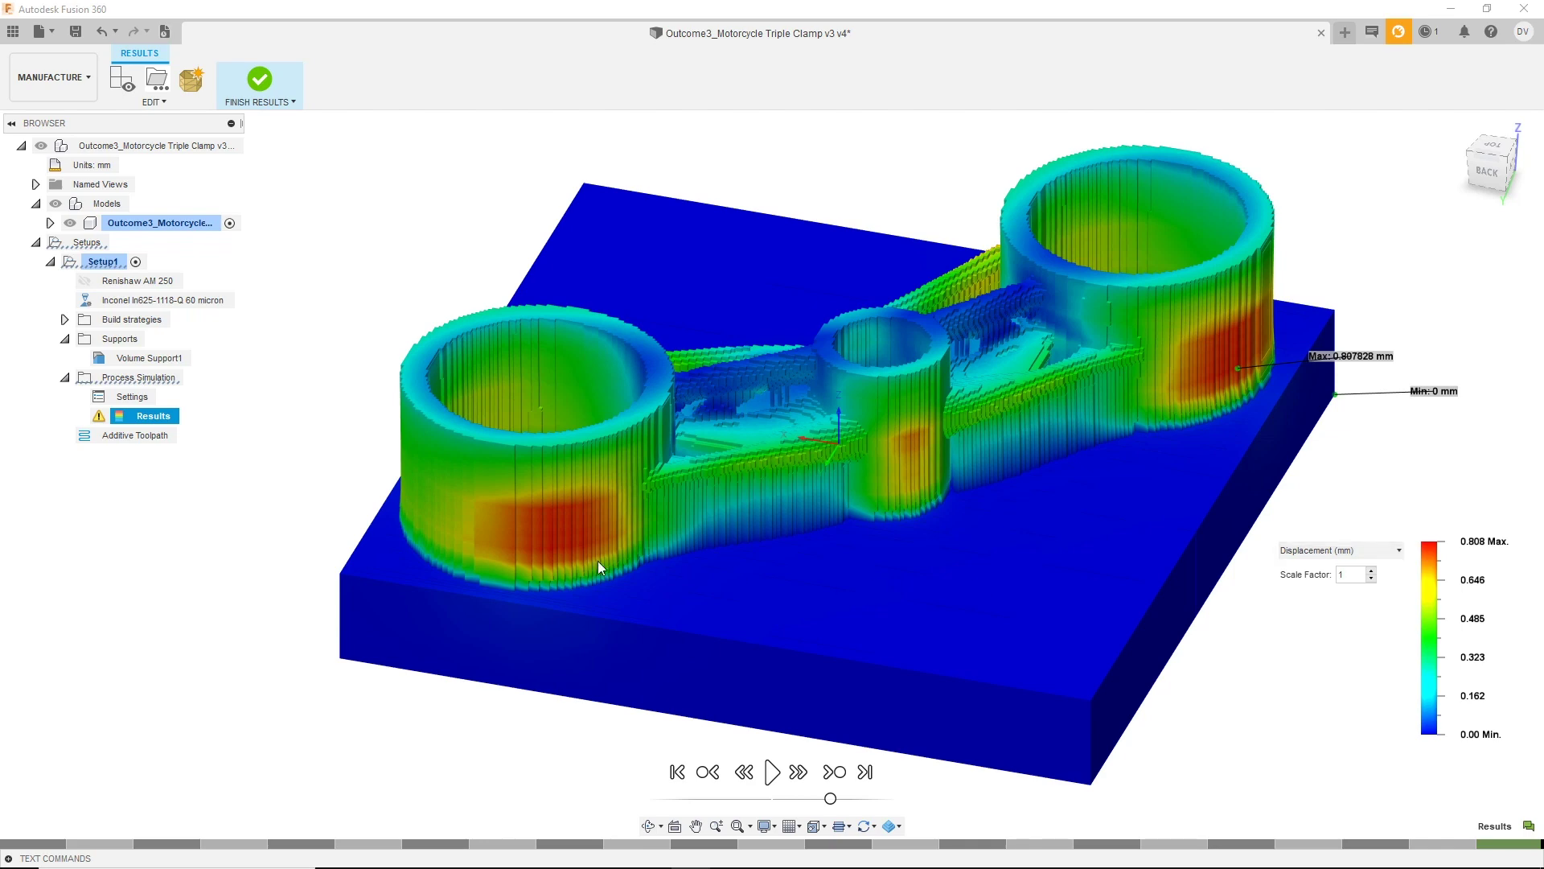
click(100, 416)
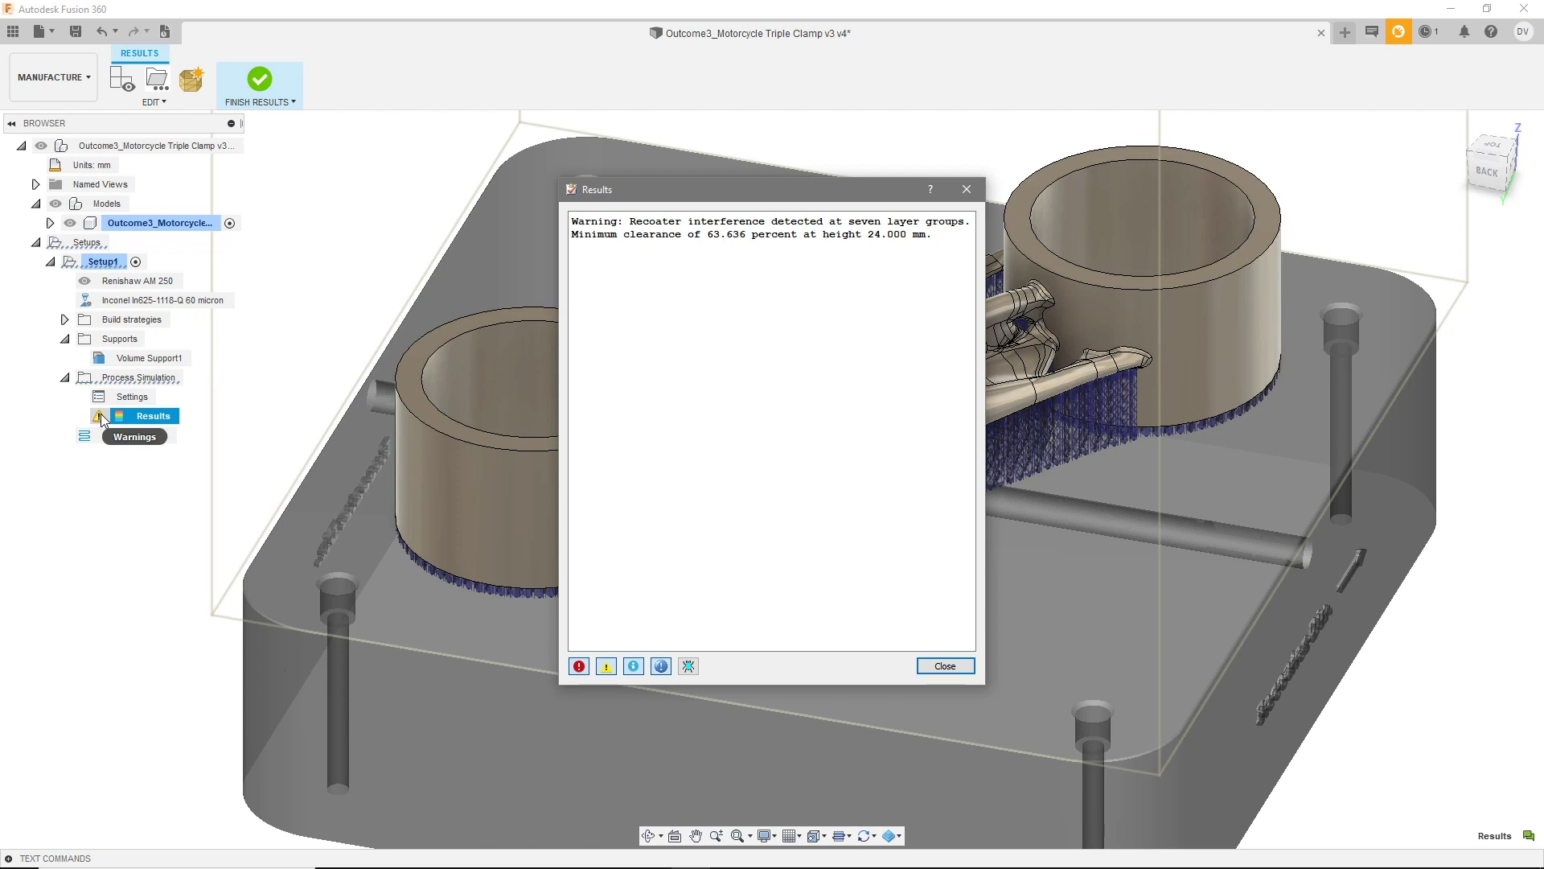
click(965, 673)
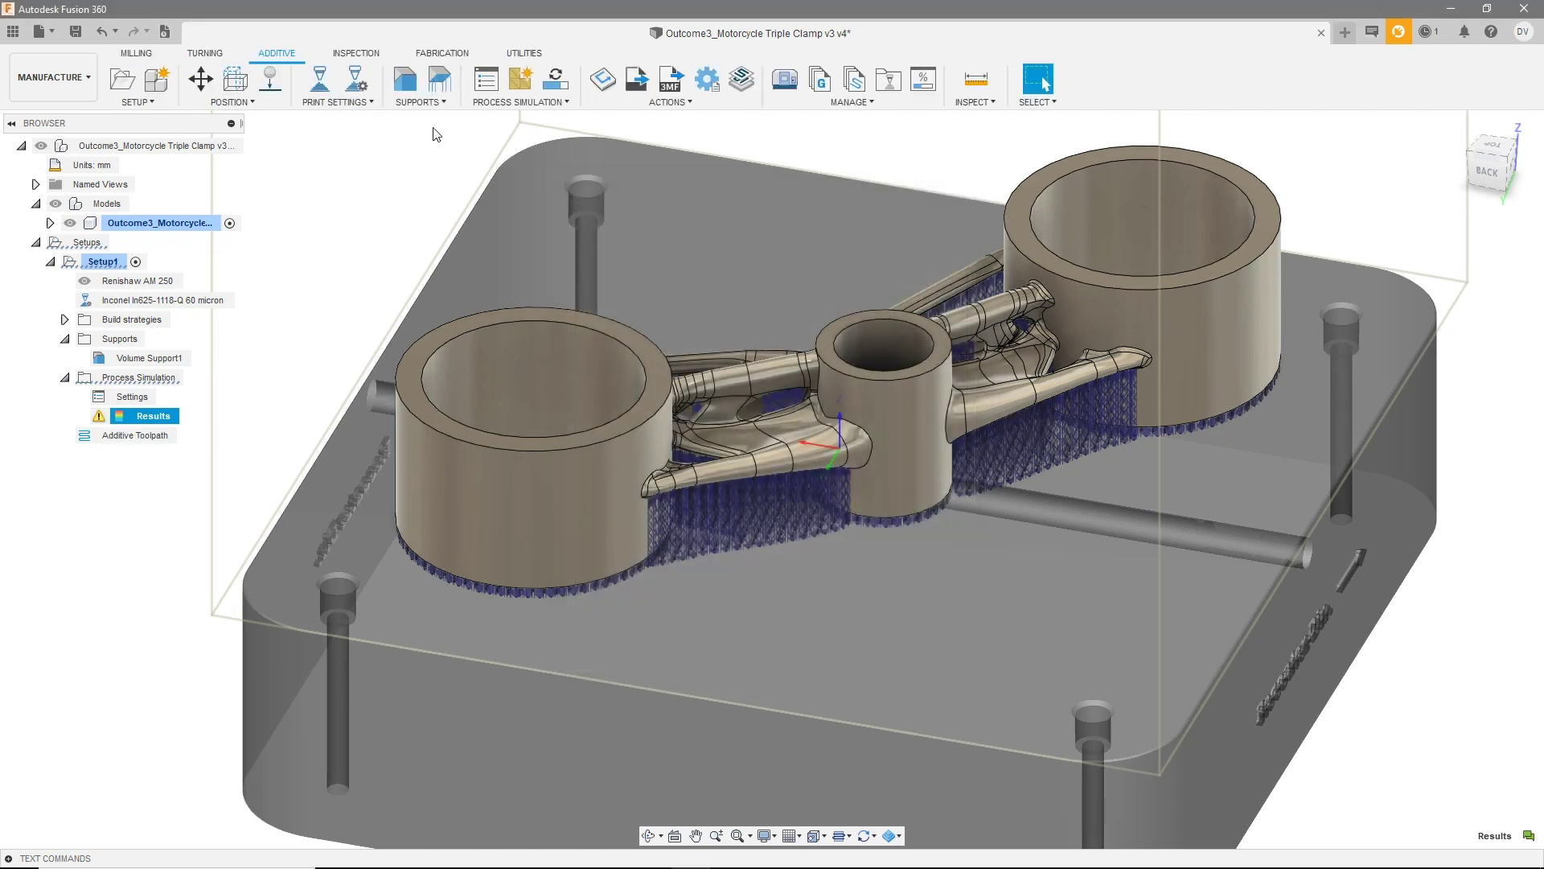
Step: Reopen displacement results without mesh edges and finish them into compensated Manufacturing Model 1
click(560, 102)
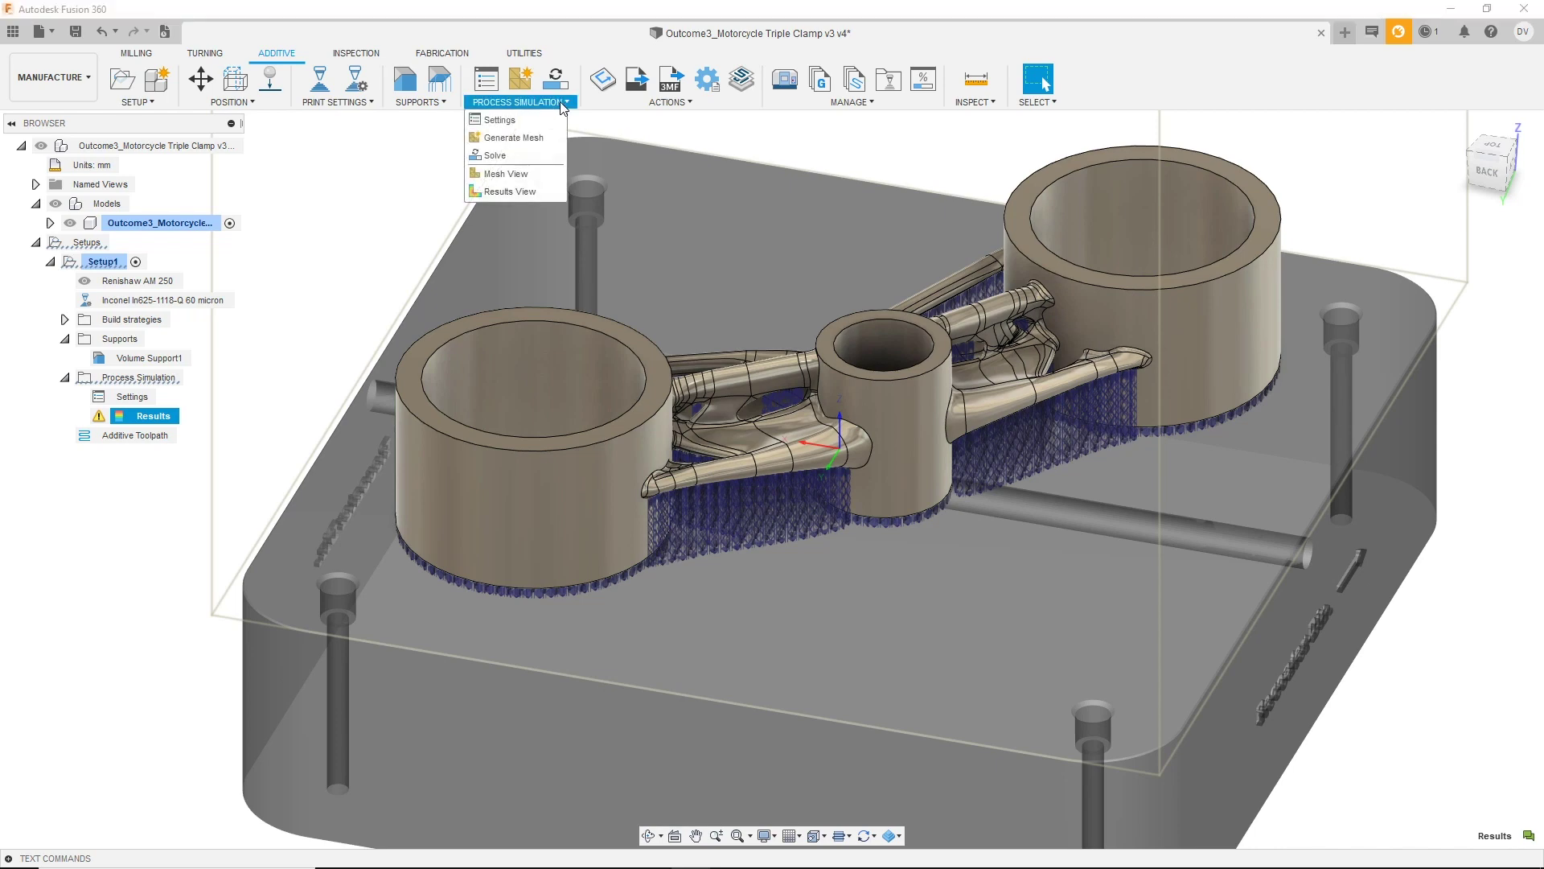
click(510, 192)
click(121, 83)
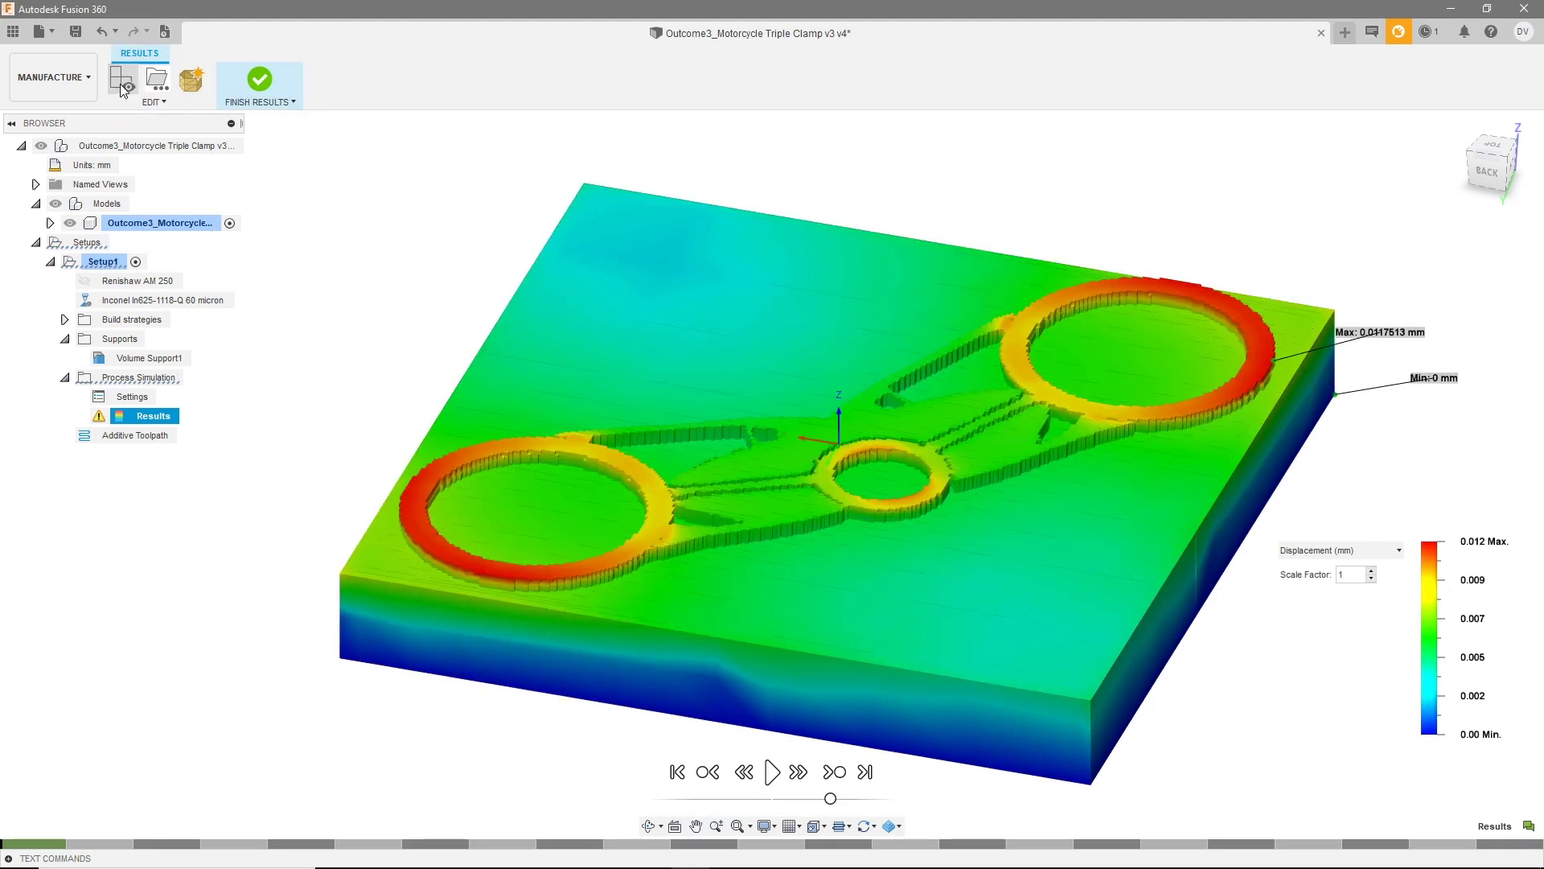
click(190, 84)
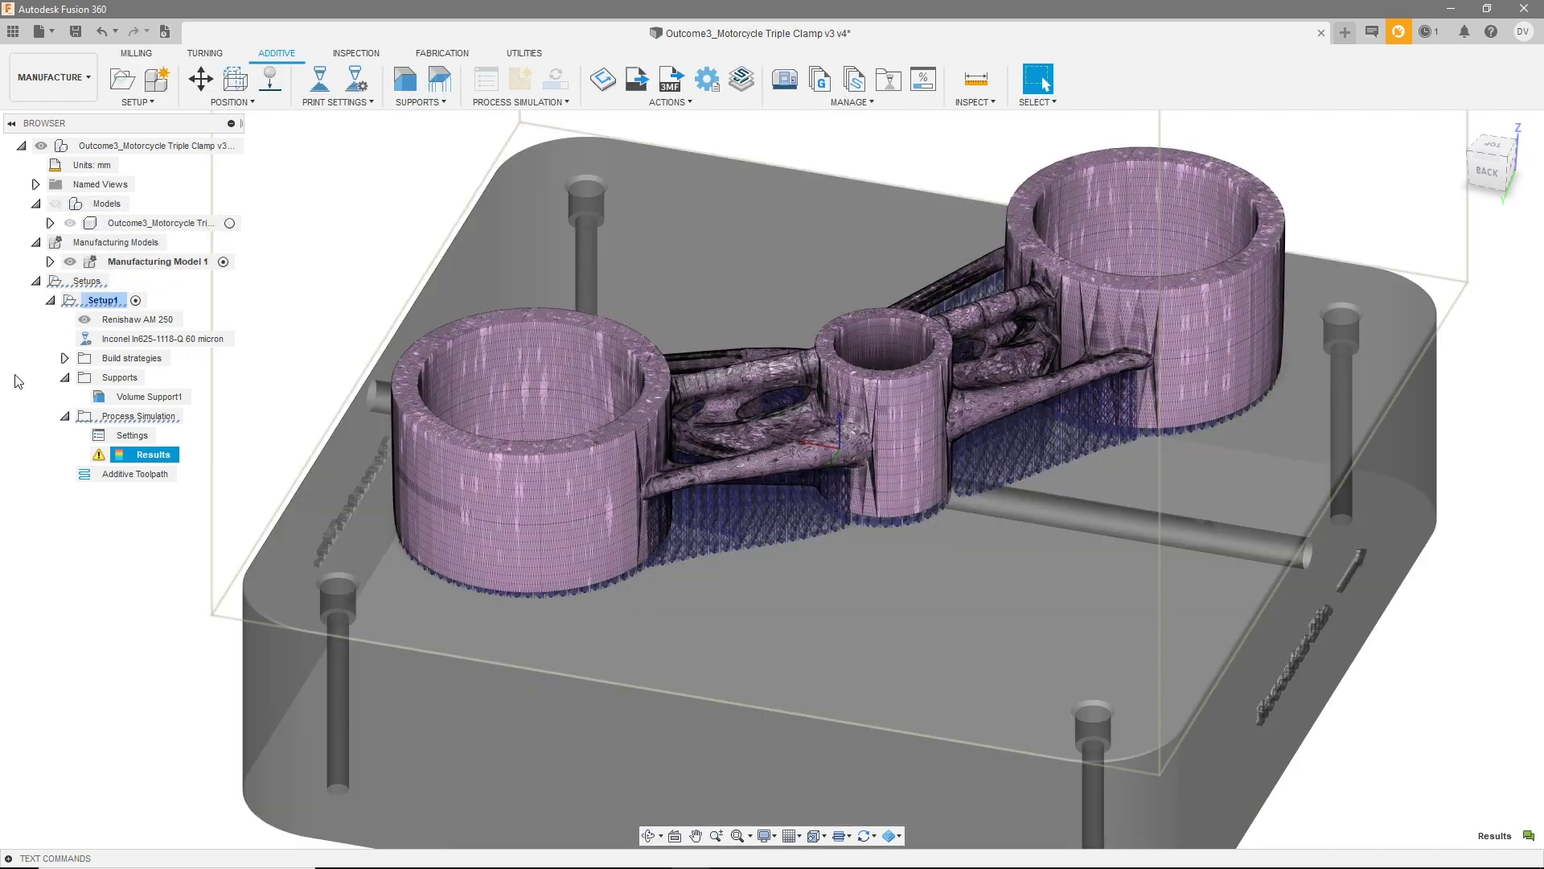